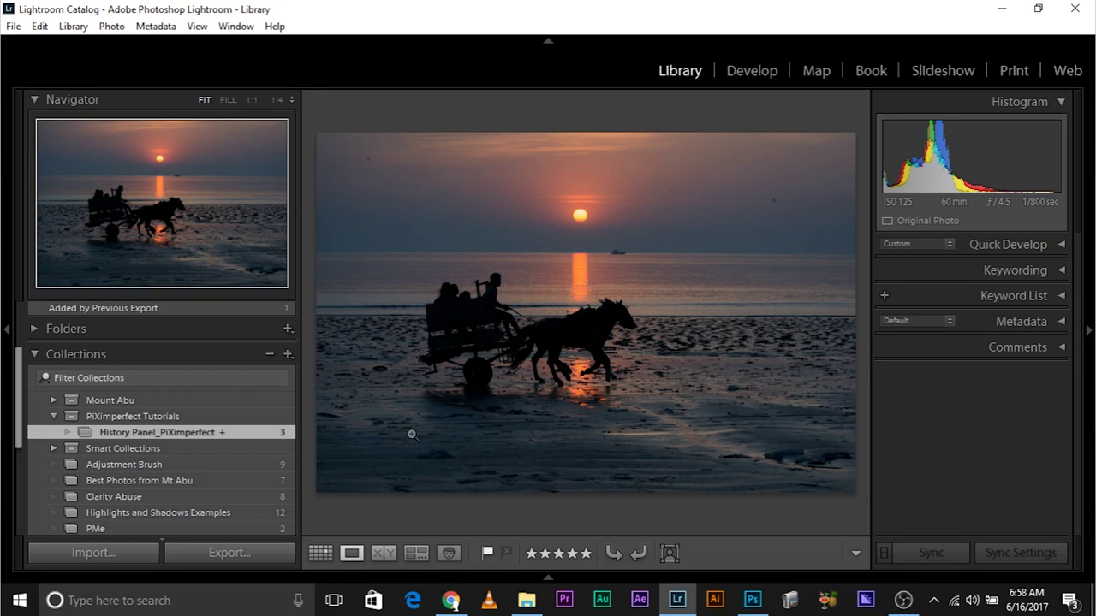
Switch to Develop and expand History, showing the Vibrance, Saturation and Black & White steps.
click(753, 72)
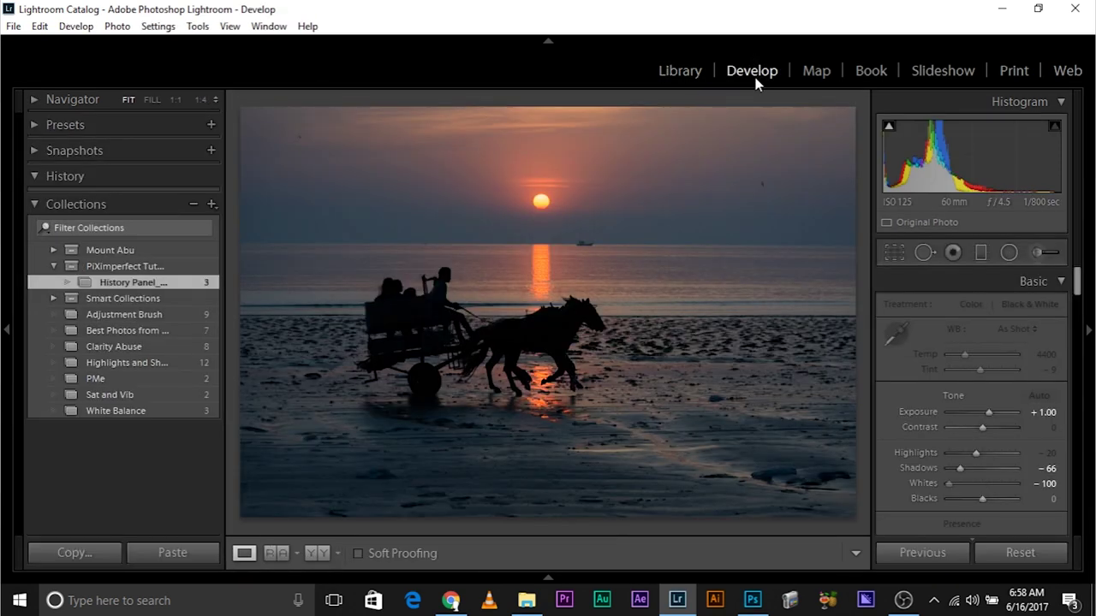
click(36, 176)
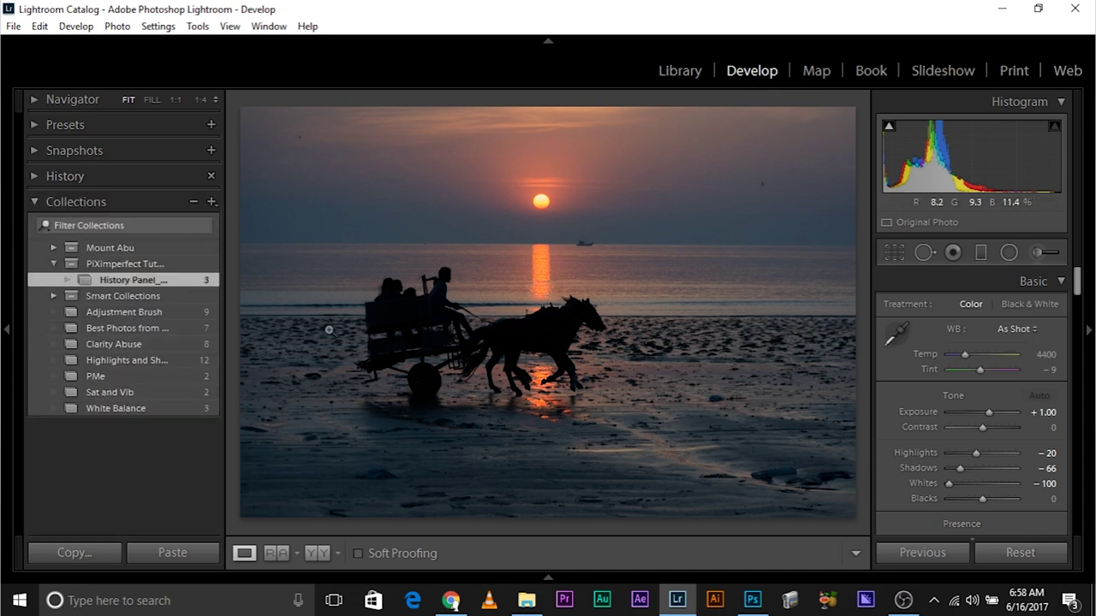
click(5, 324)
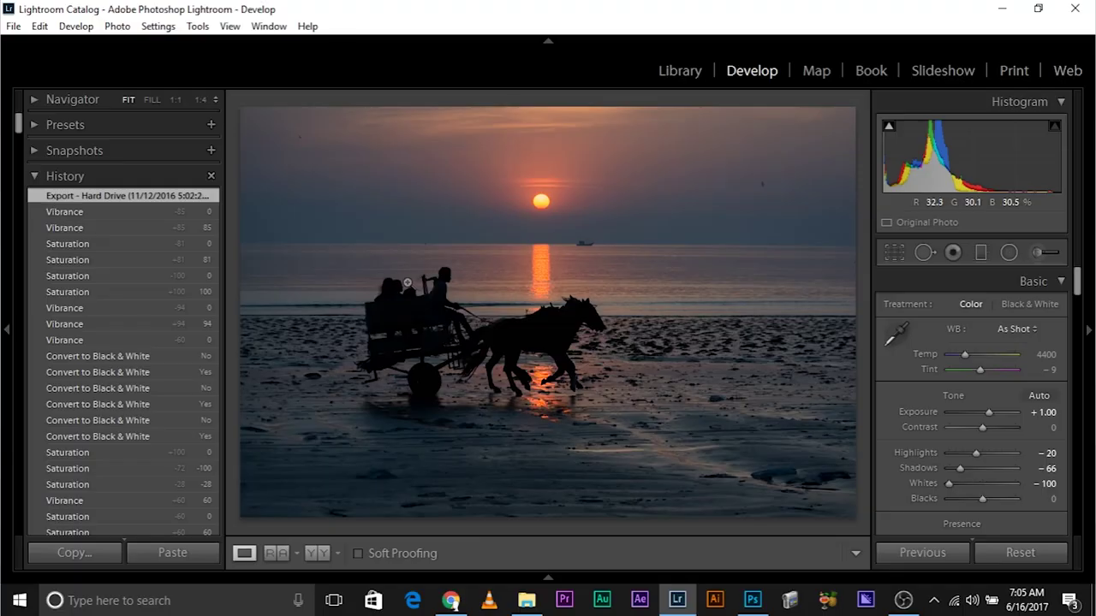
Drag the Basic panel's Highlights slider from -20 up to +50.
scroll(117, 399, down, 5)
scroll(117, 399, up, 5)
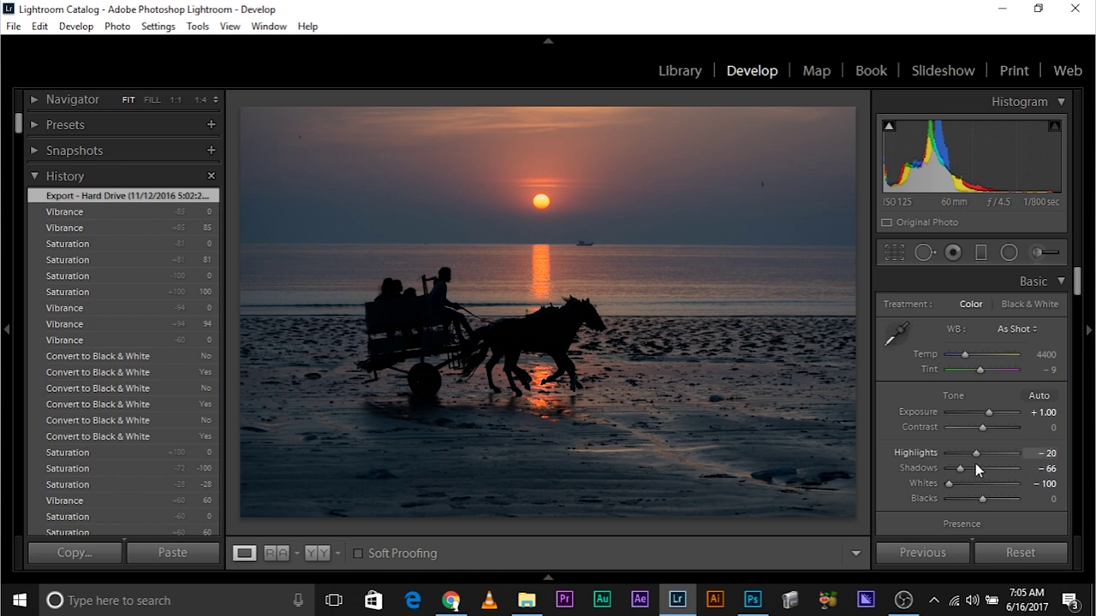
drag(976, 453, 999, 455)
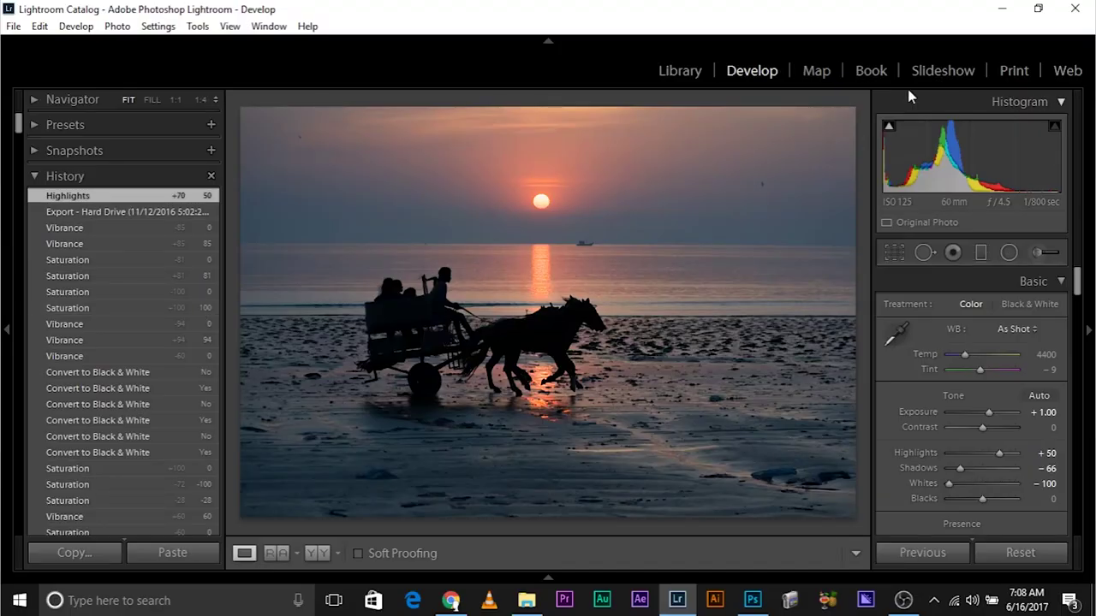
Review the photo's metadata in Library (December 27, 2015, NIKON D5200), then return to Develop.
click(685, 72)
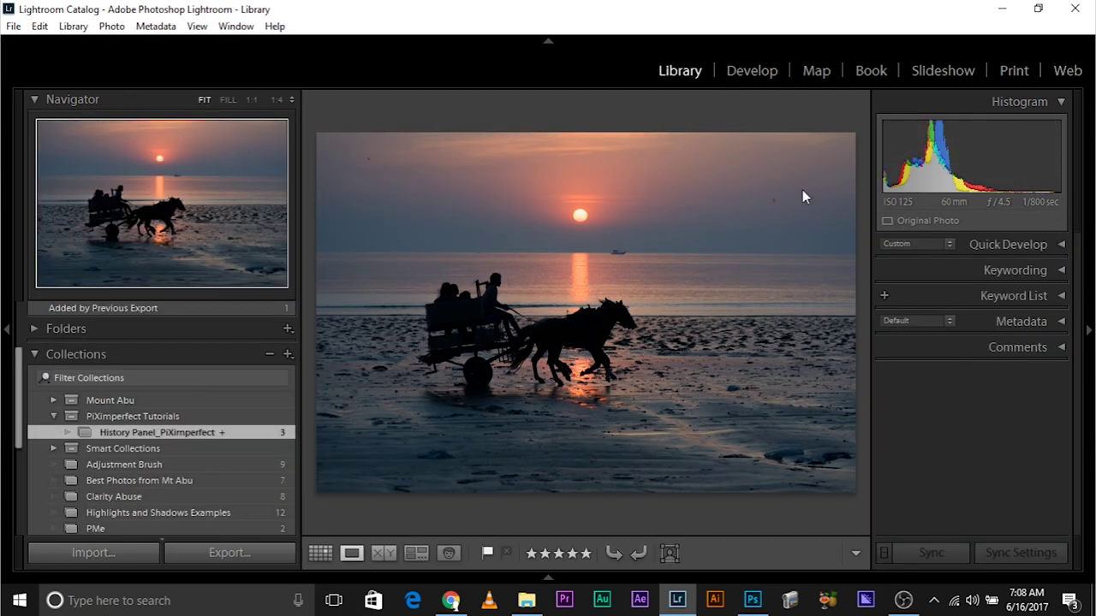
click(1046, 324)
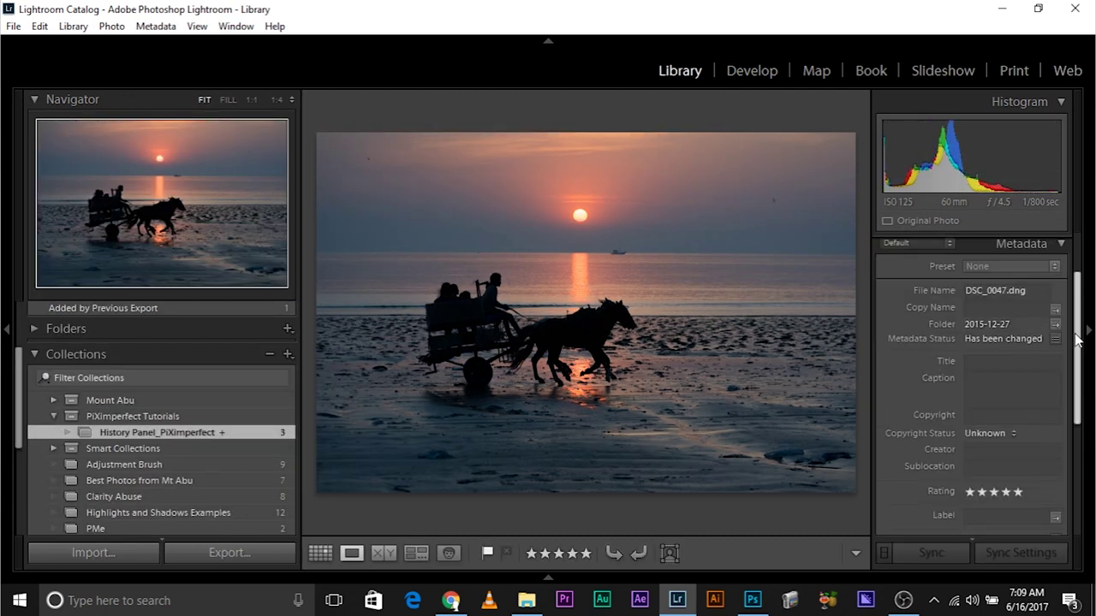
drag(1076, 306, 1078, 436)
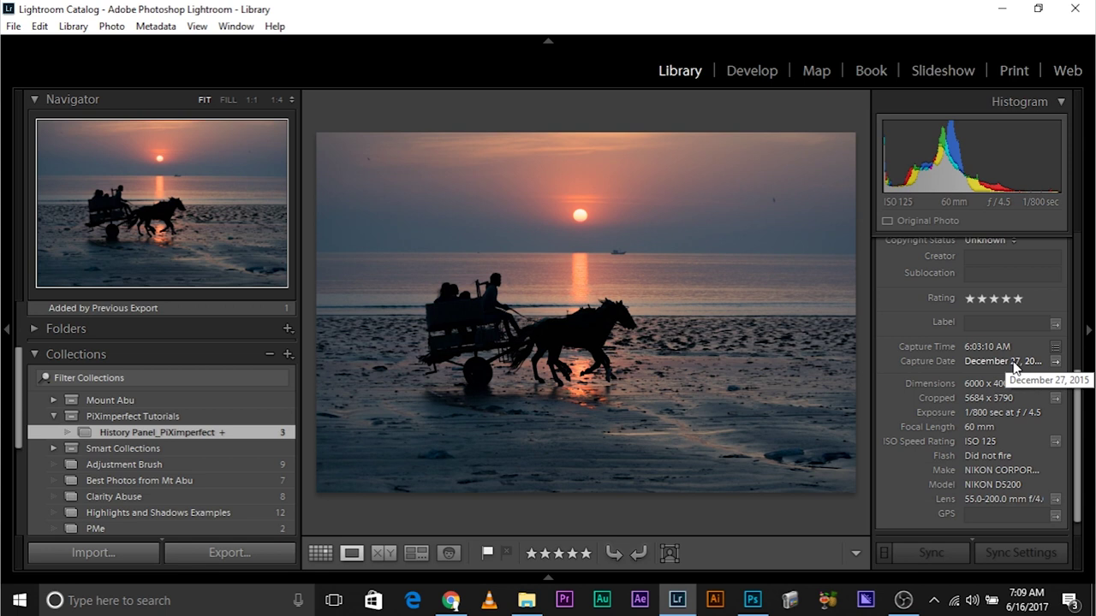
click(741, 72)
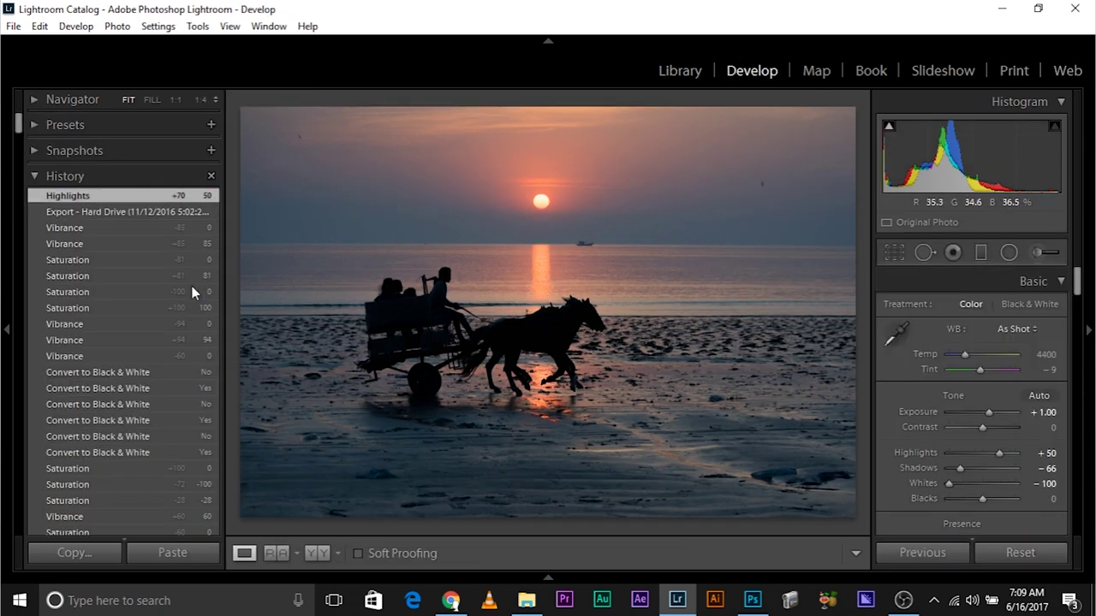
Preview the photo at its original Import history state.
scroll(134, 255, down, 3)
scroll(135, 255, down, 20)
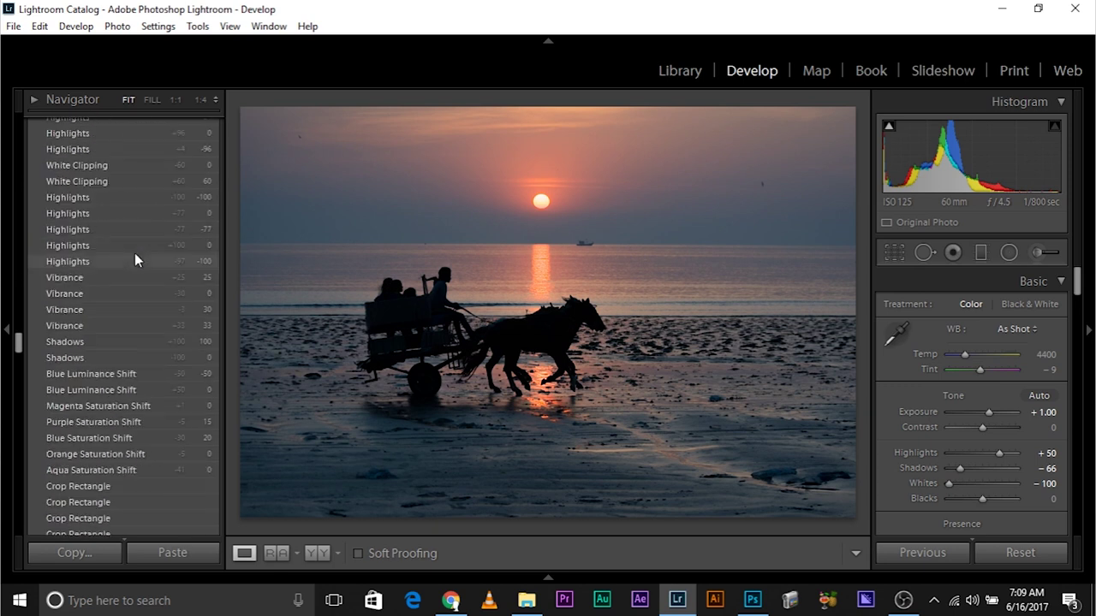
scroll(135, 253, down, 20)
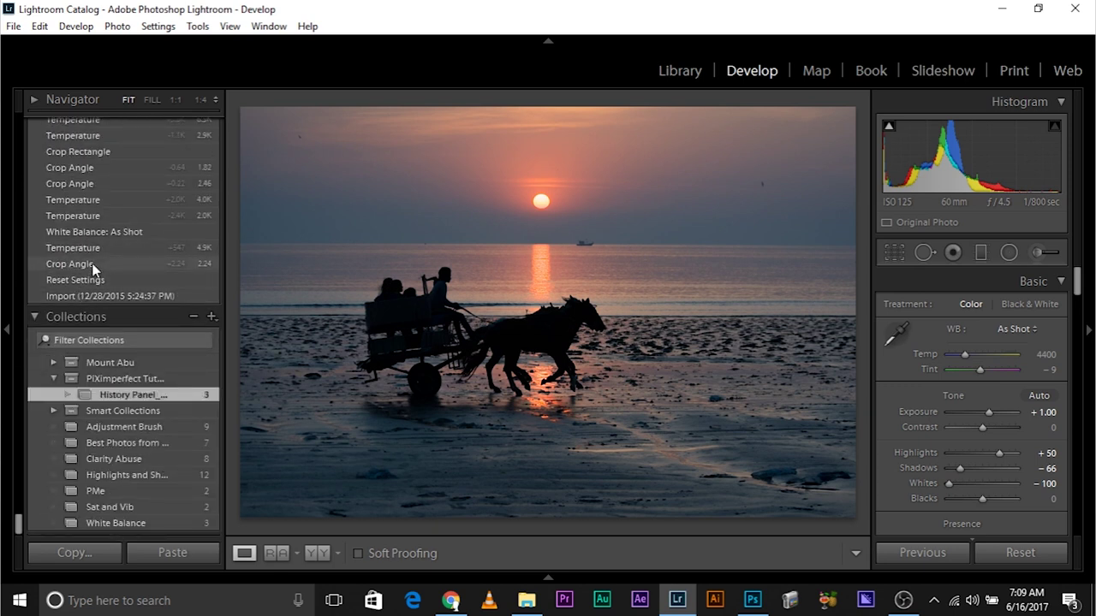
scroll(96, 257, up, 5)
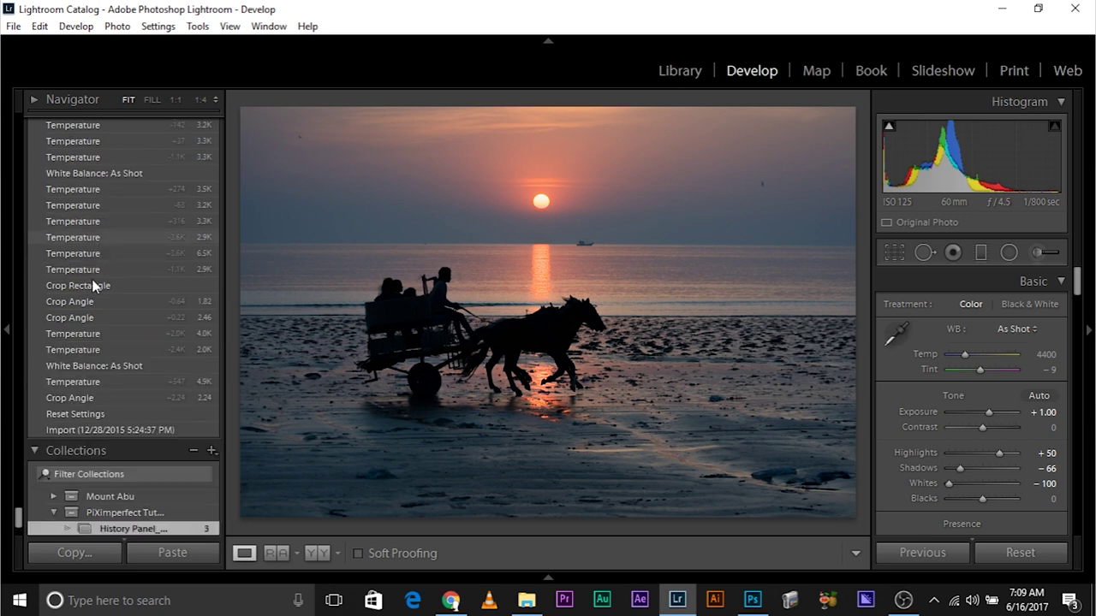
click(93, 430)
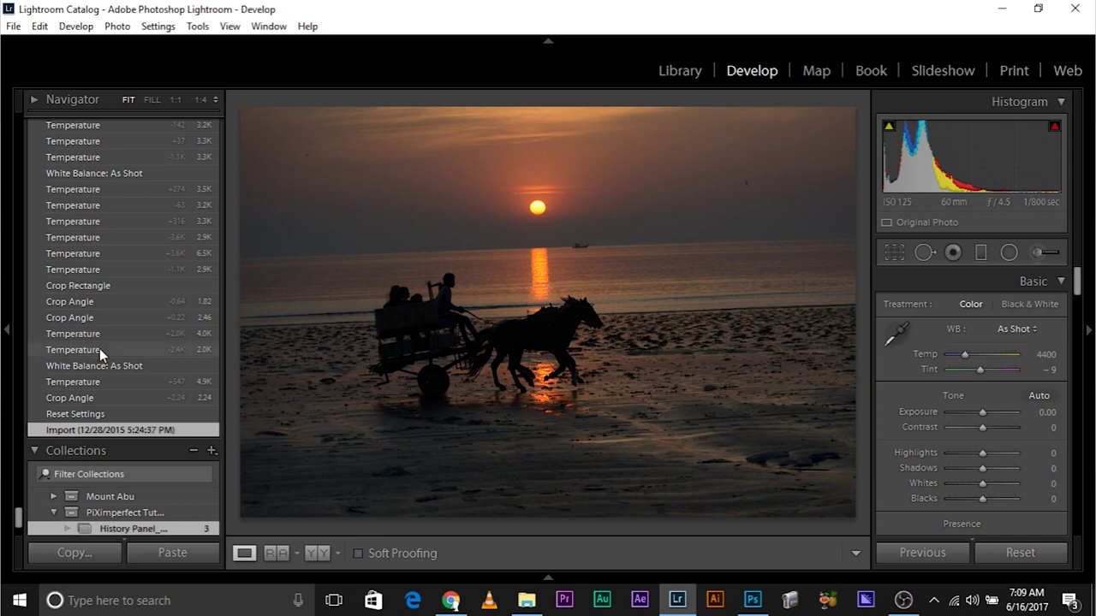
Return to the latest Highlights state and lower Highlights to -26.
scroll(85, 336, up, 10)
scroll(85, 336, up, 15)
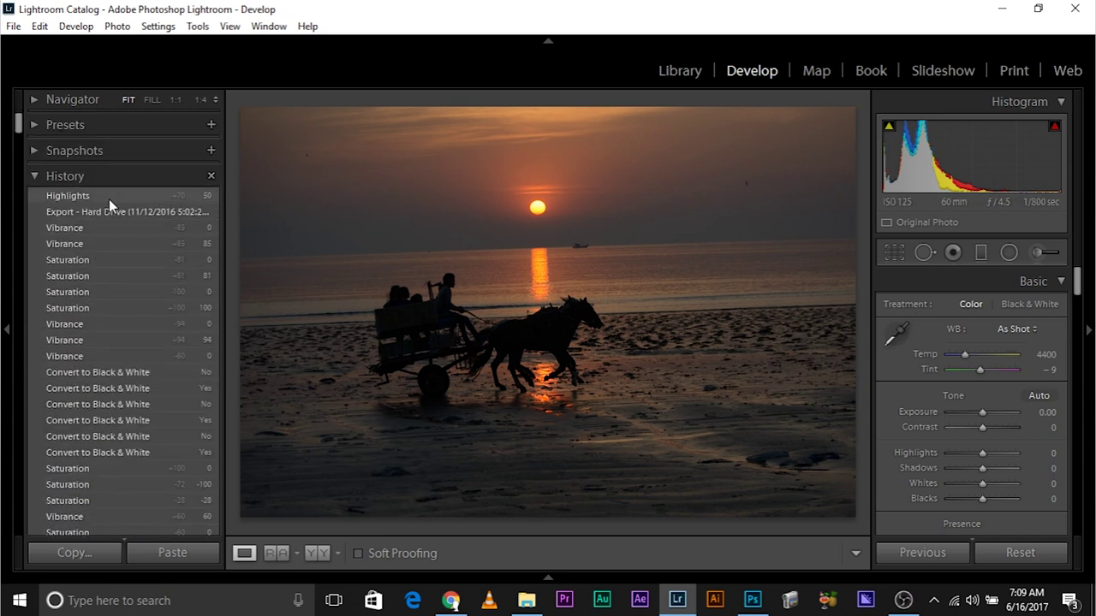
click(108, 197)
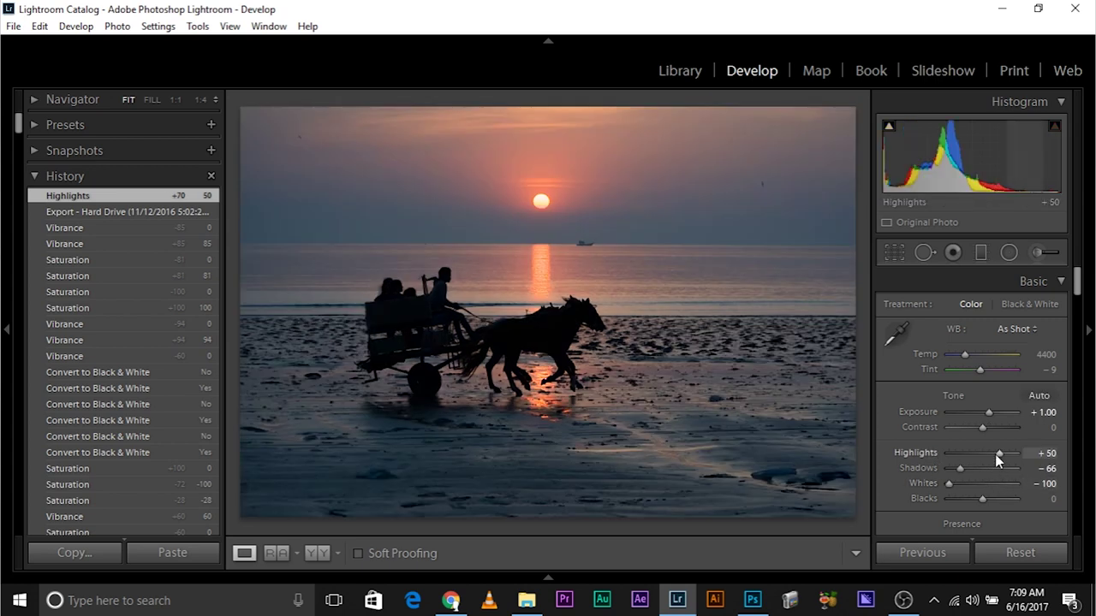
drag(999, 453, 972, 460)
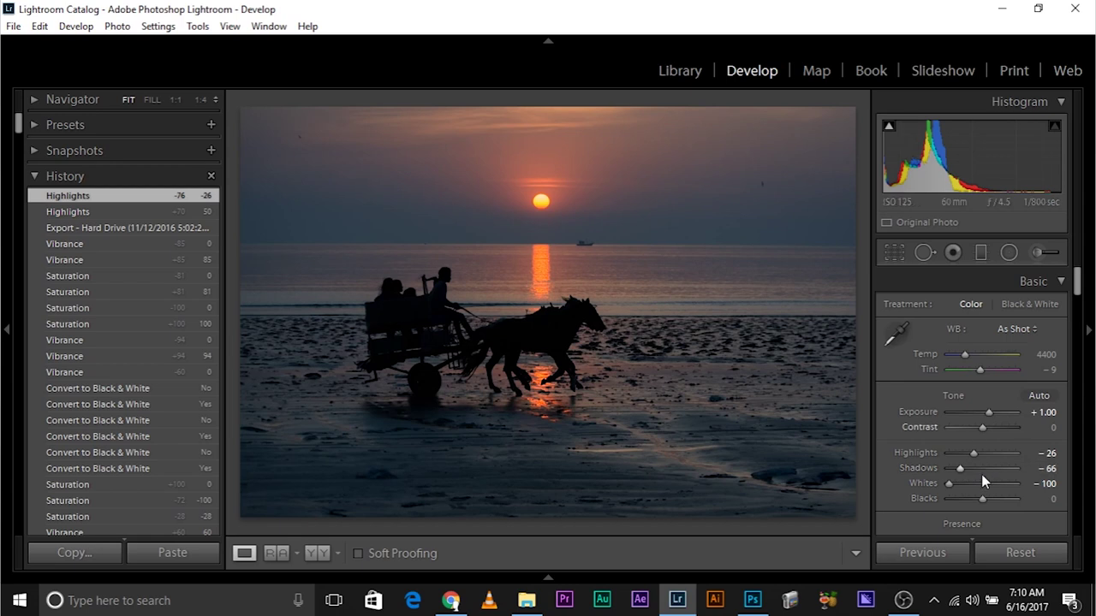
Lift Shadows to +19, then compare against earlier Vibrance and Highlights history states.
click(968, 453)
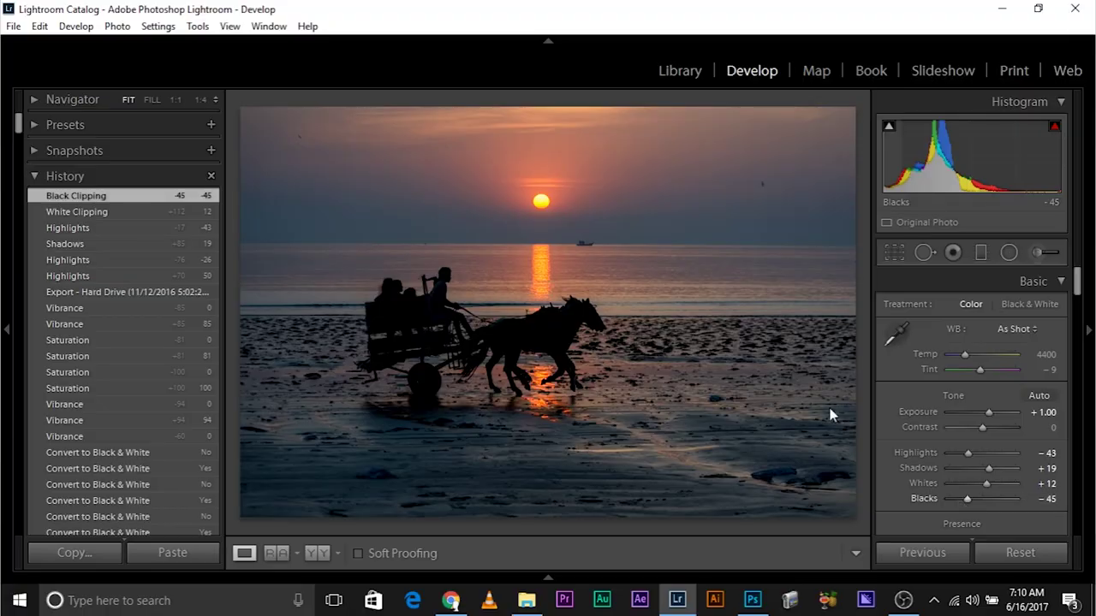
click(73, 310)
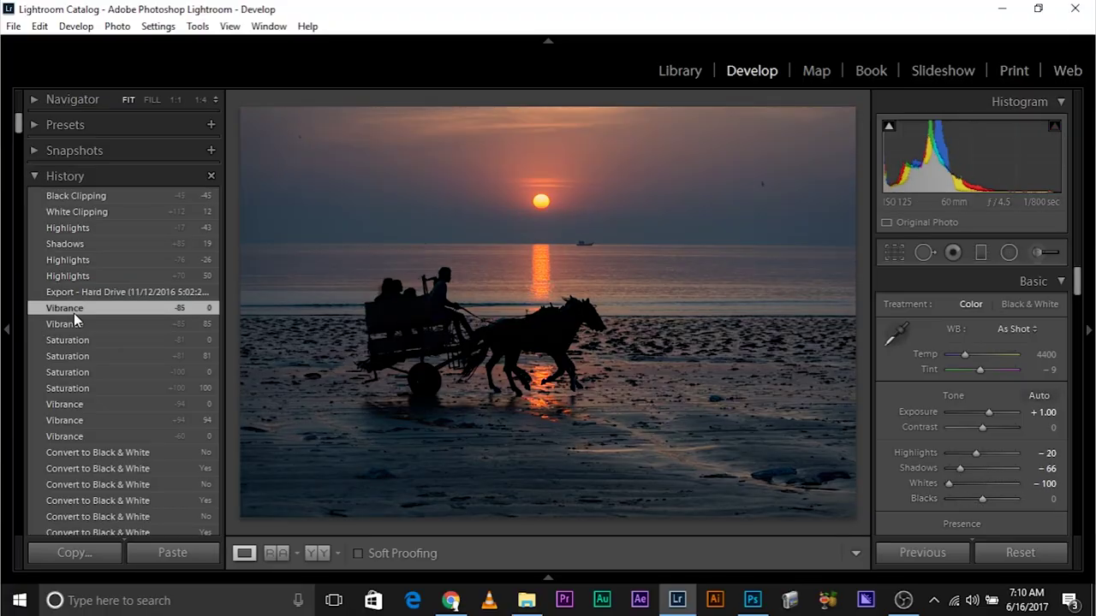
click(95, 223)
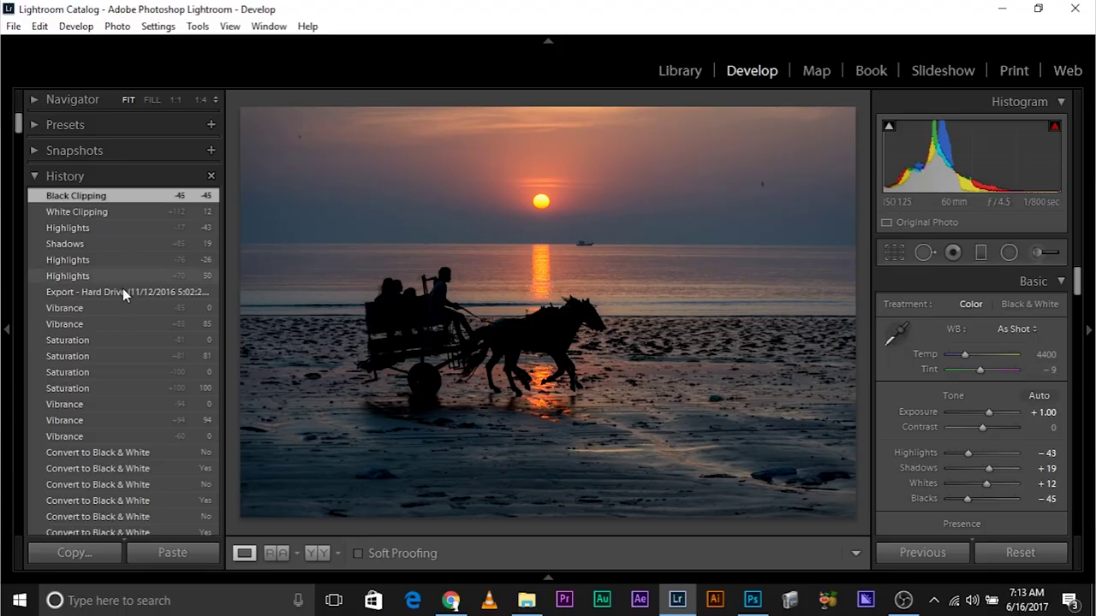
Revert to the Export history state and convert the photo to black and white.
click(102, 294)
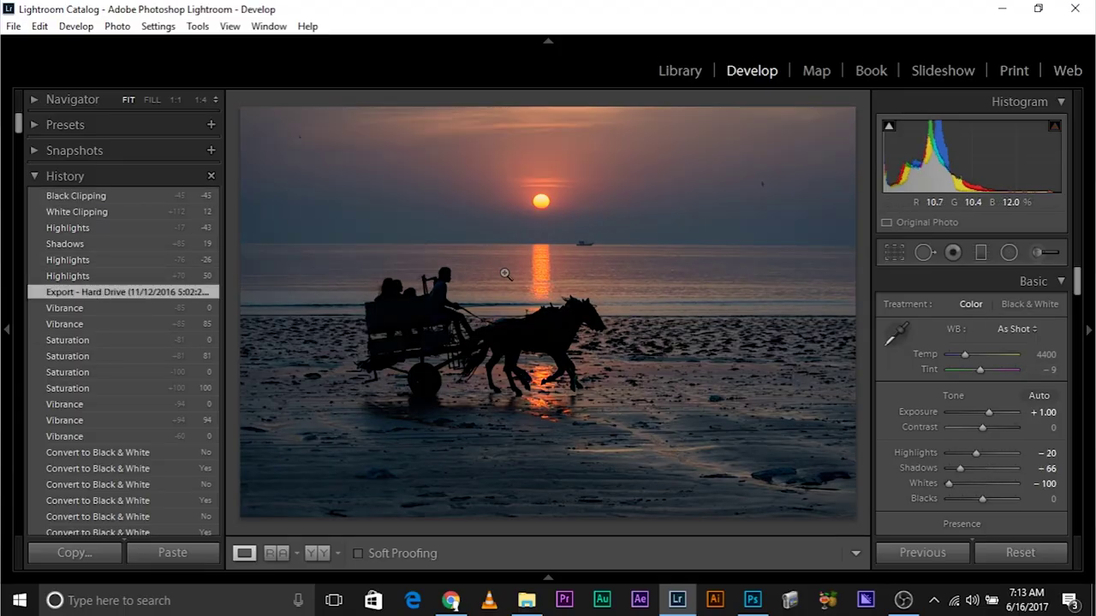
click(1025, 310)
drag(1079, 285, 1065, 334)
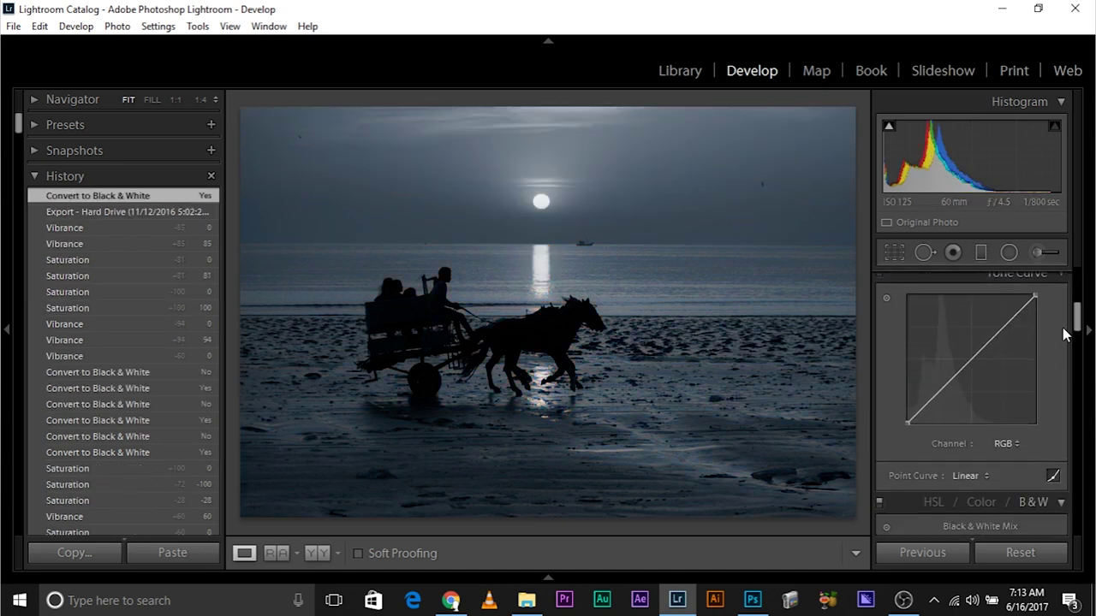
Raise the black point of the Blue and then the RGB tone curve channels.
click(1015, 446)
click(962, 517)
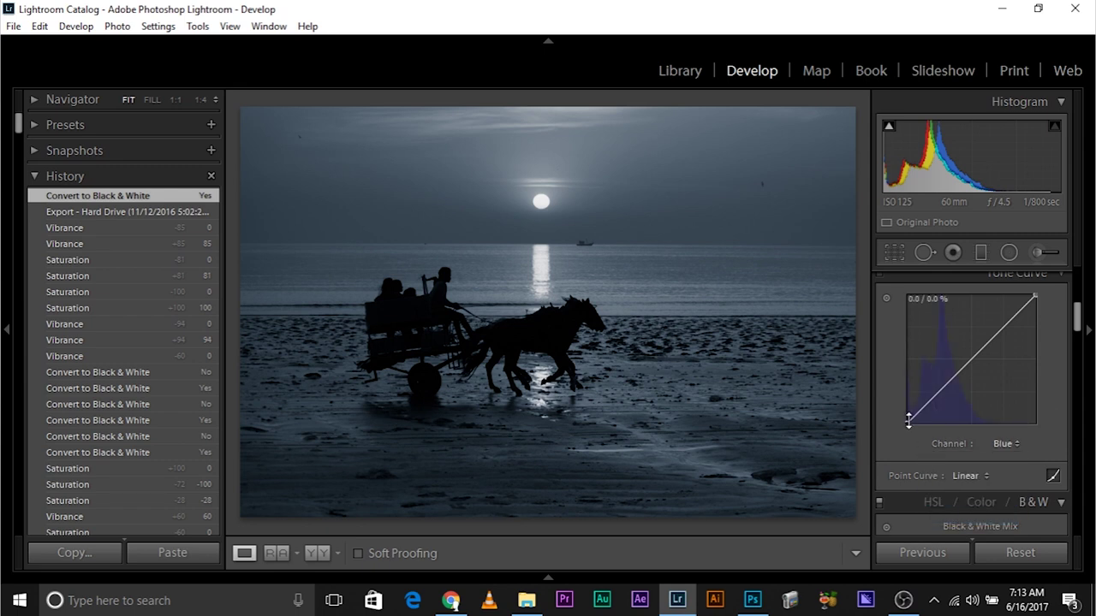
drag(908, 422, 907, 411)
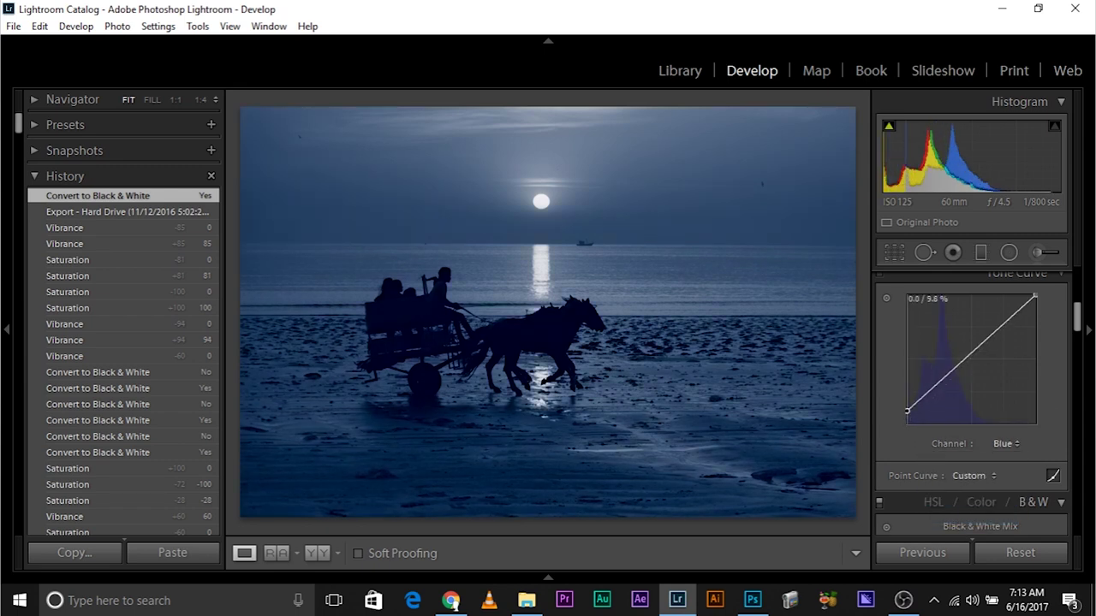
click(1006, 443)
click(961, 463)
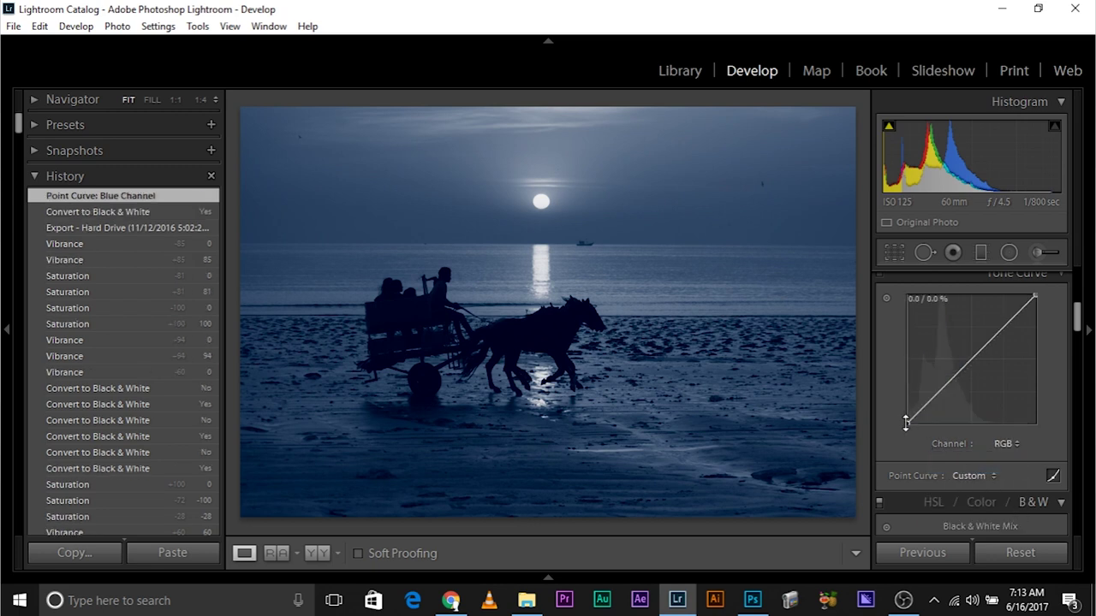
drag(906, 422, 907, 414)
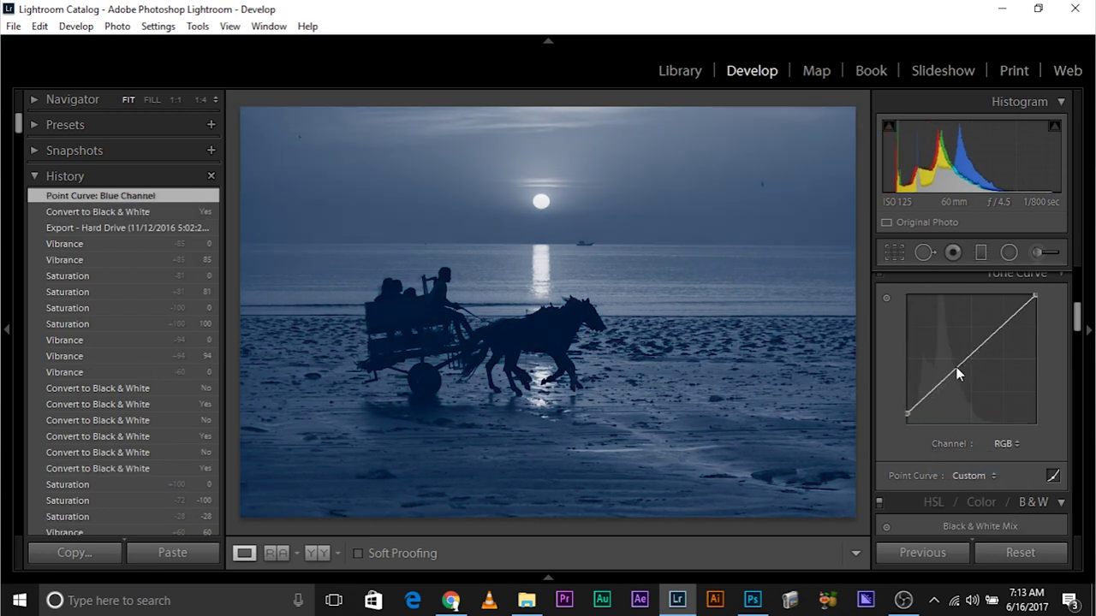
Deepen Blacks to -36 and show Before and After side by side.
scroll(955, 364, up, 5)
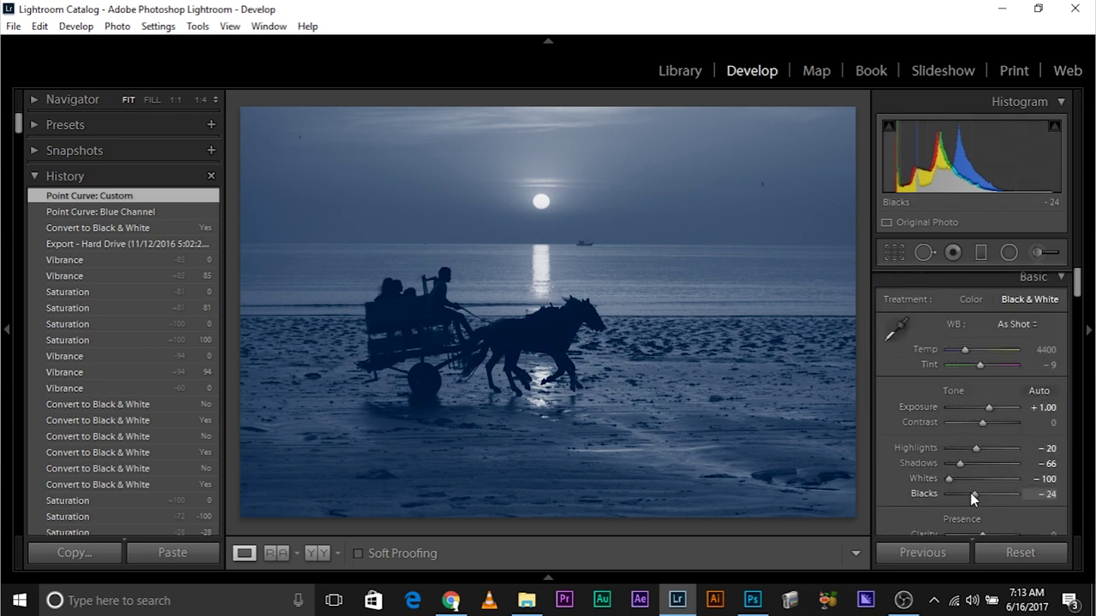
drag(971, 494, 969, 494)
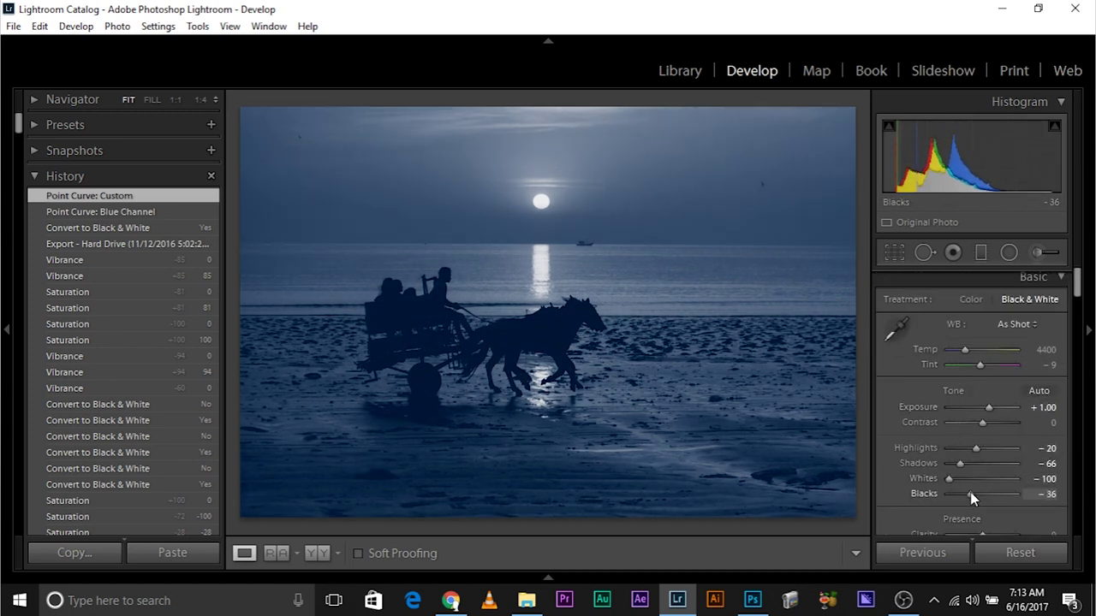
drag(972, 496, 971, 495)
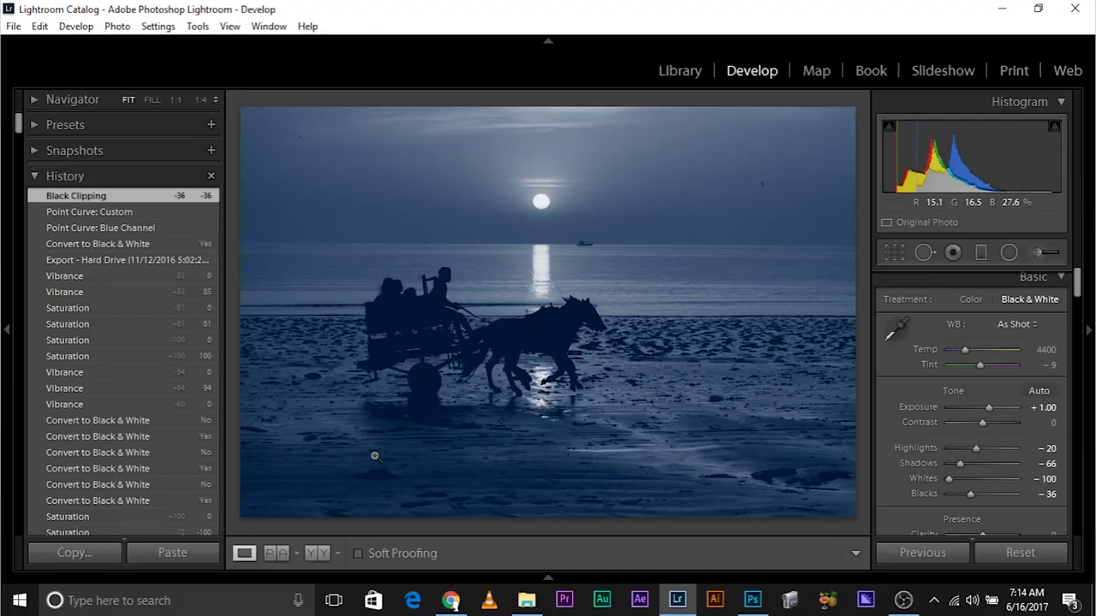
click(318, 553)
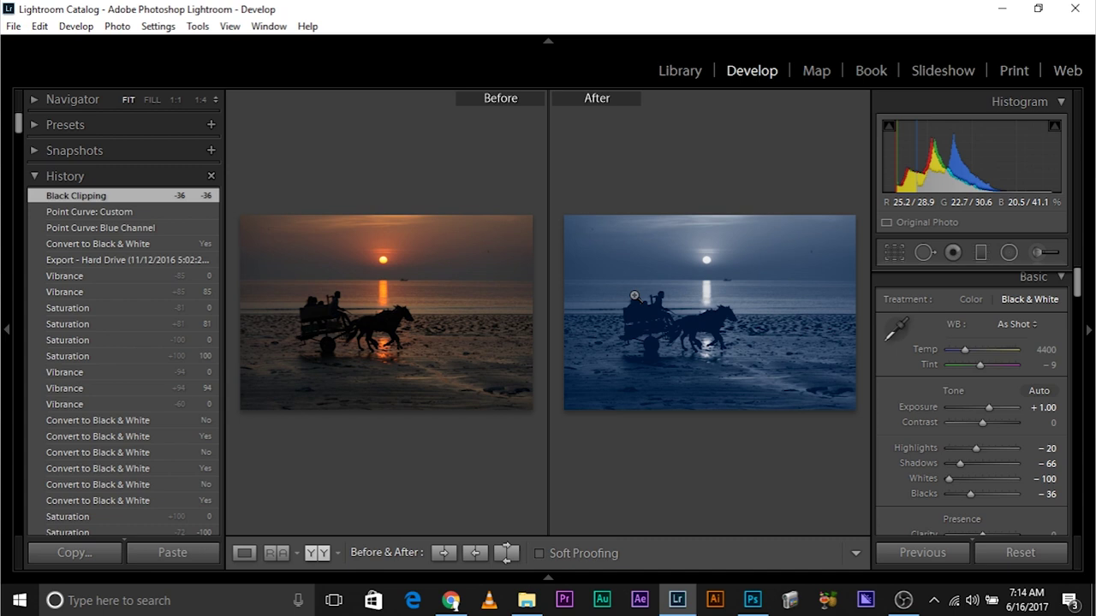
Copy the Export step, then an older Black Clipping step, to the Before image.
right_click(106, 261)
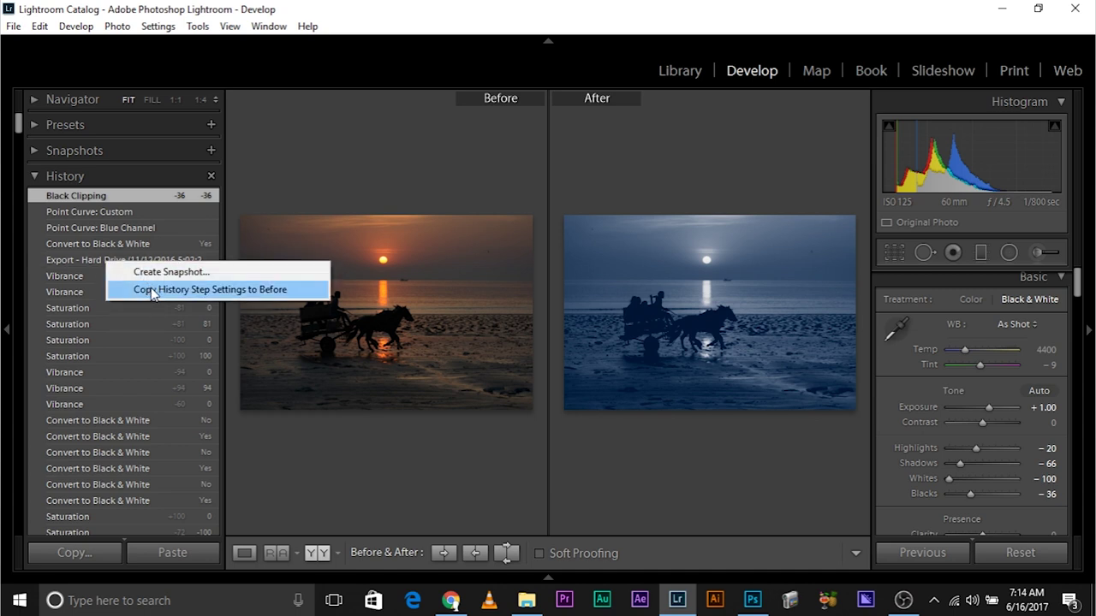
click(153, 291)
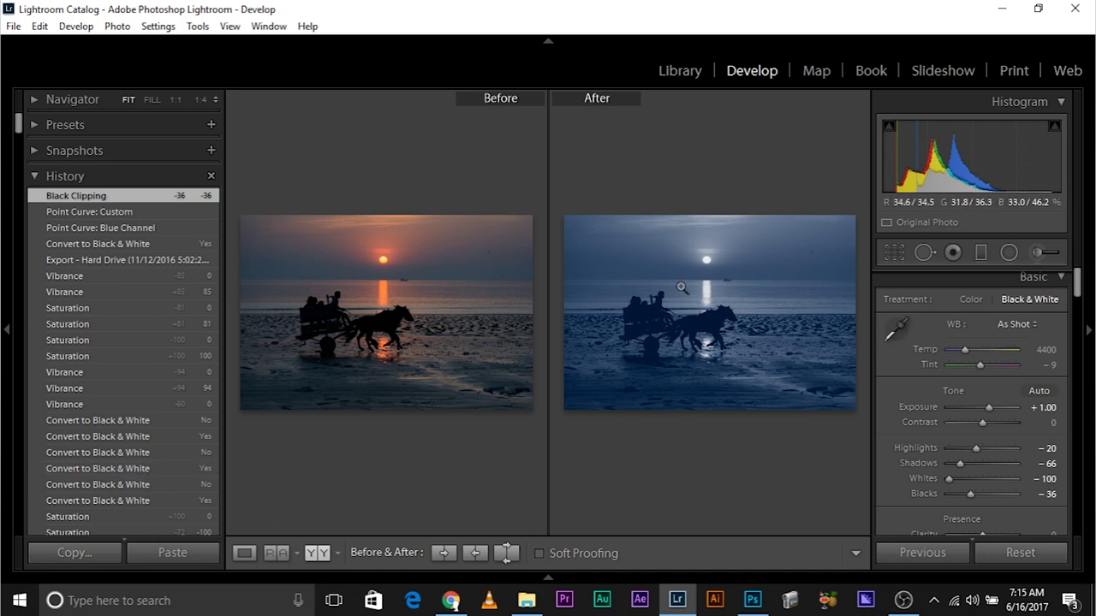
scroll(73, 334, down, 10)
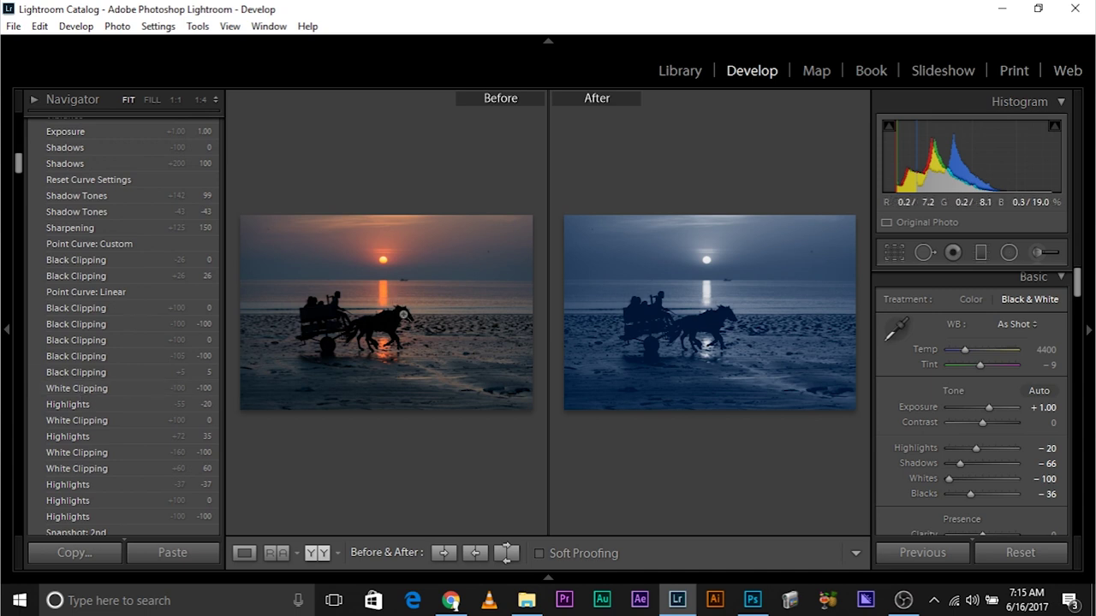
right_click(55, 267)
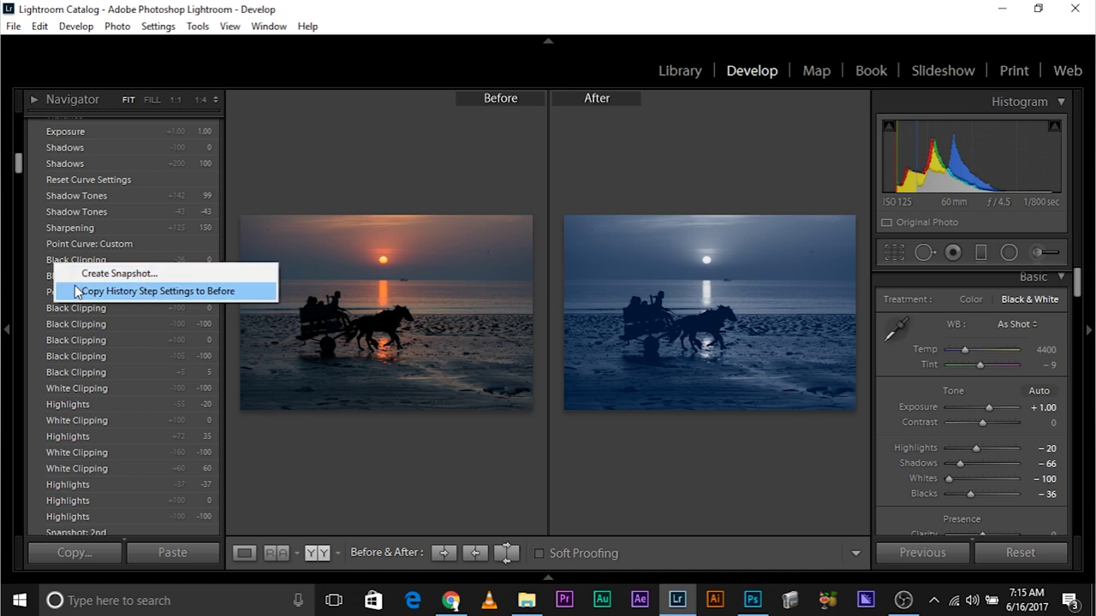
click(78, 293)
Zoom the comparison in and out, undo, then make the original Import the Before image.
click(392, 218)
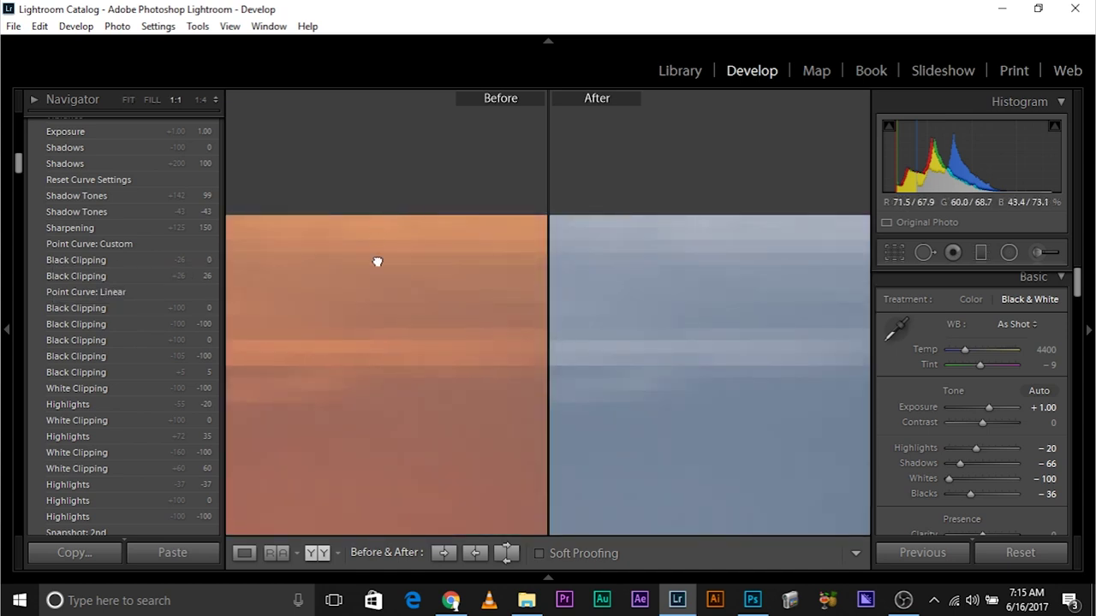
click(365, 292)
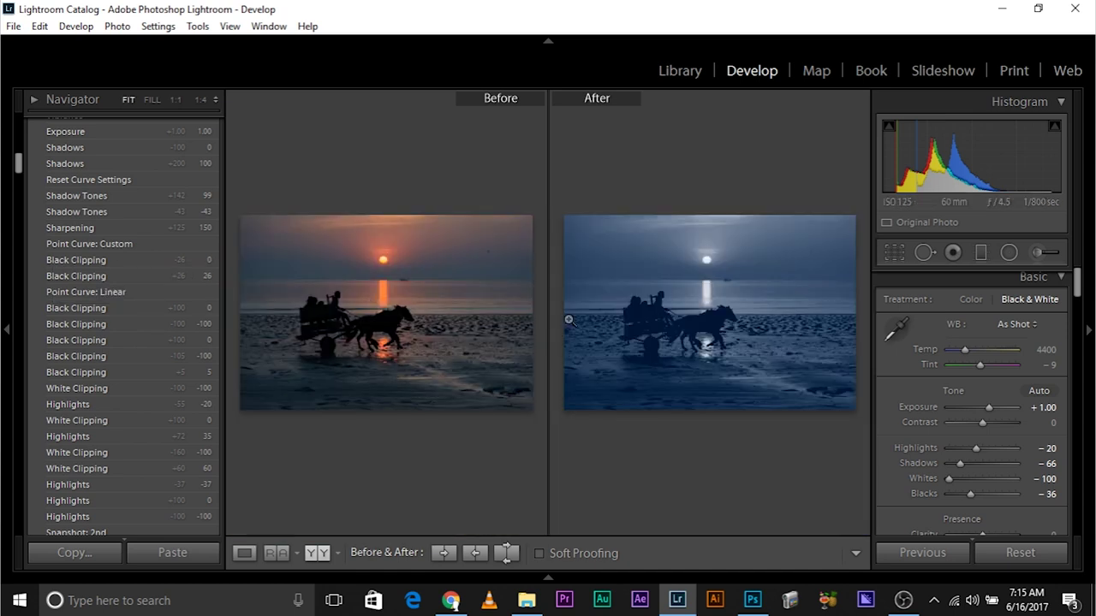
key(ctrl+z)
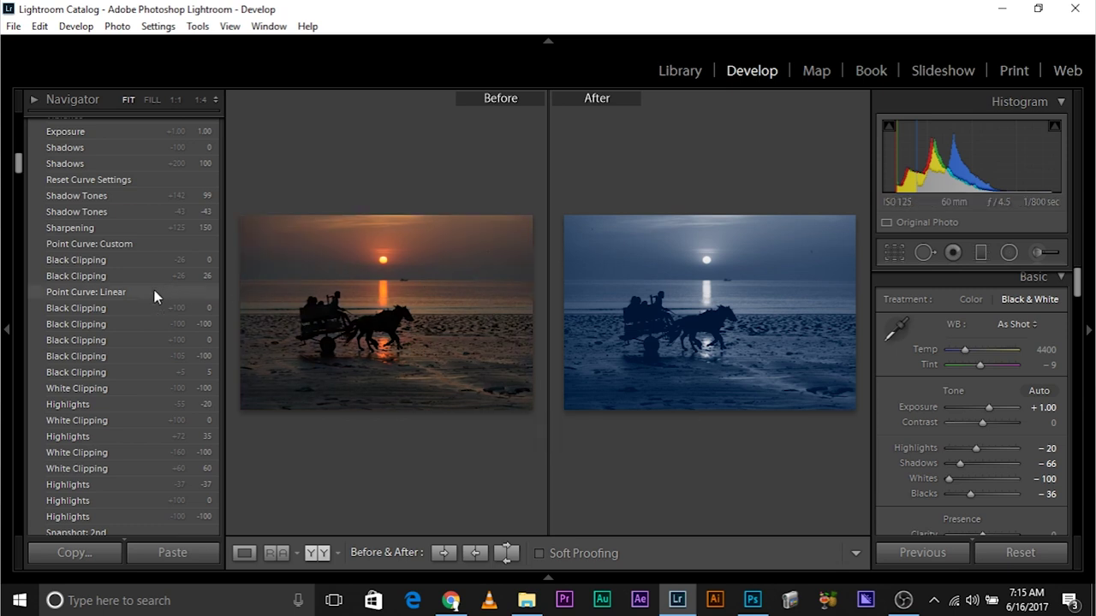
scroll(134, 321, down, 15)
scroll(134, 321, down, 15)
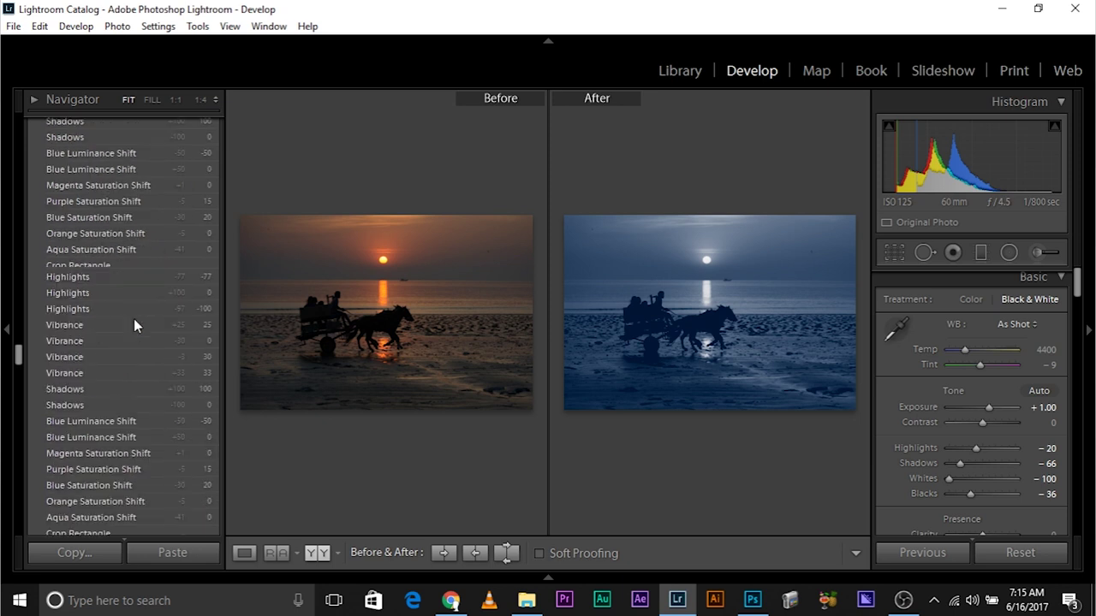
scroll(134, 324, down, 20)
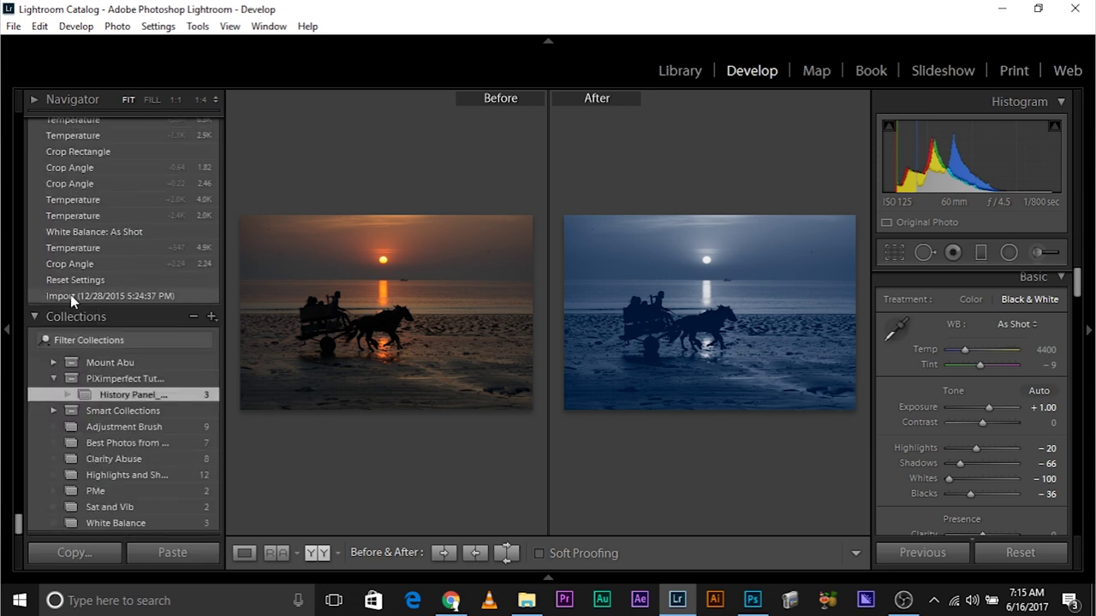
right_click(117, 296)
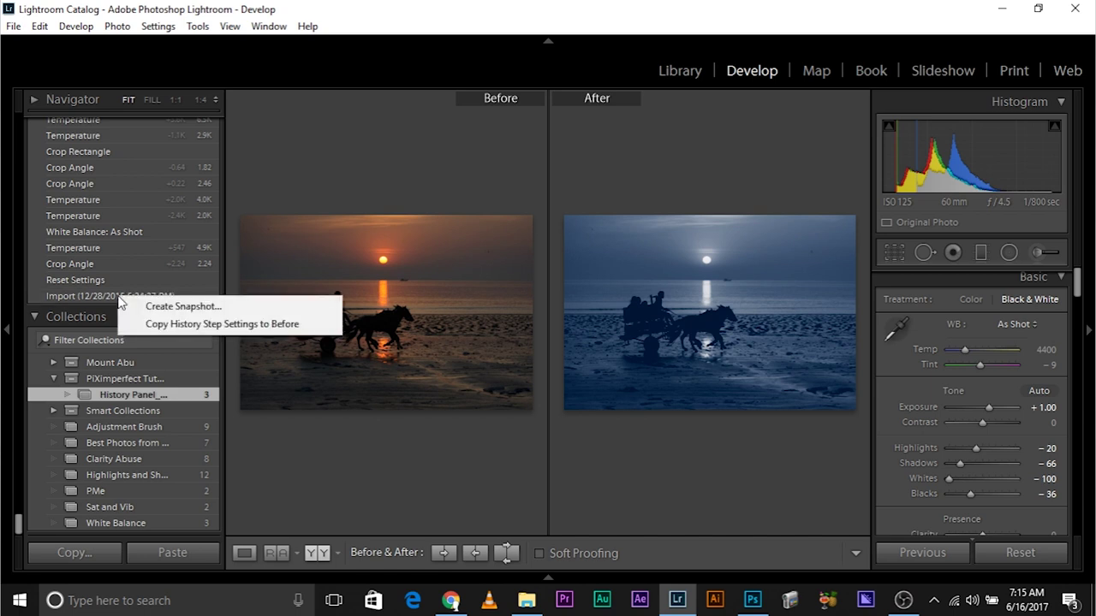
click(151, 329)
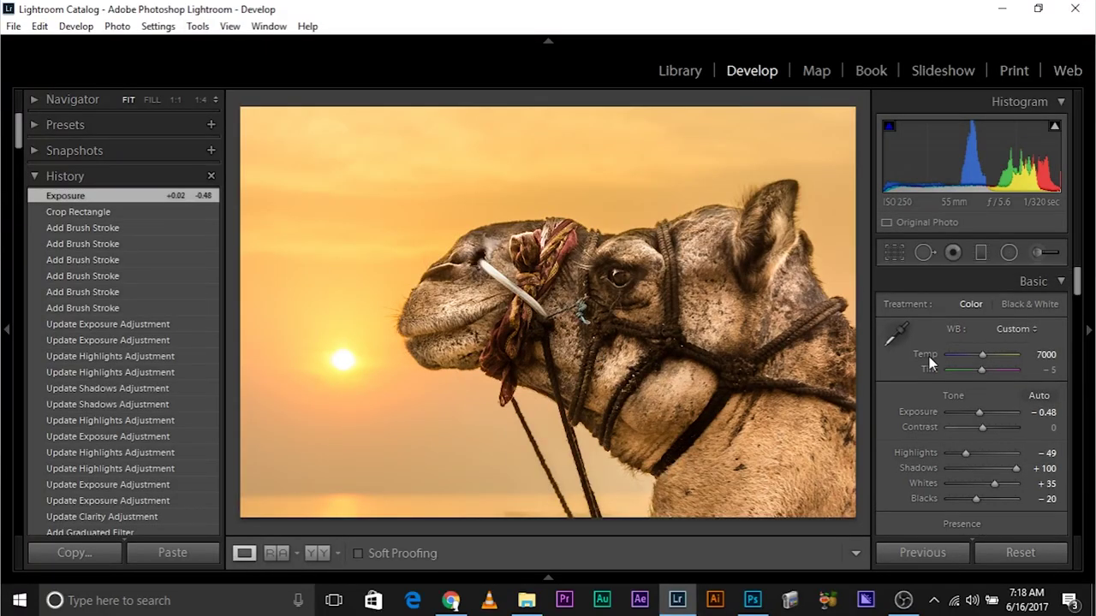
Adjust the camel photo's Basic sliders, nudging Tint up to +43.
scroll(929, 368, down, 3)
mouse_move(982, 395)
mouse_down()
mouse_move(1009, 396)
mouse_move(998, 396)
mouse_up()
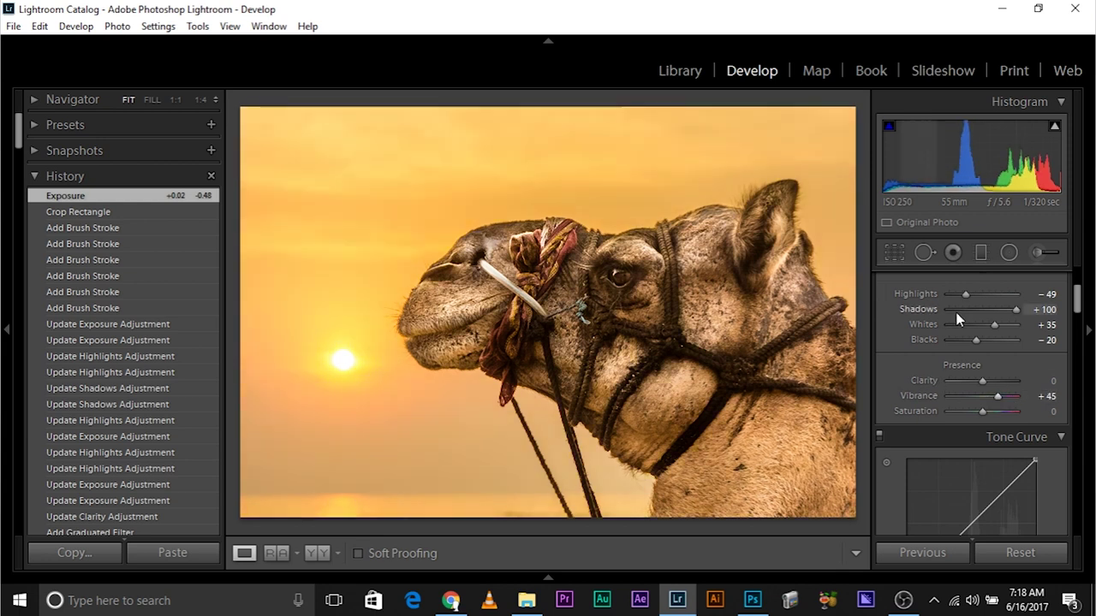
scroll(1076, 312, up, 2)
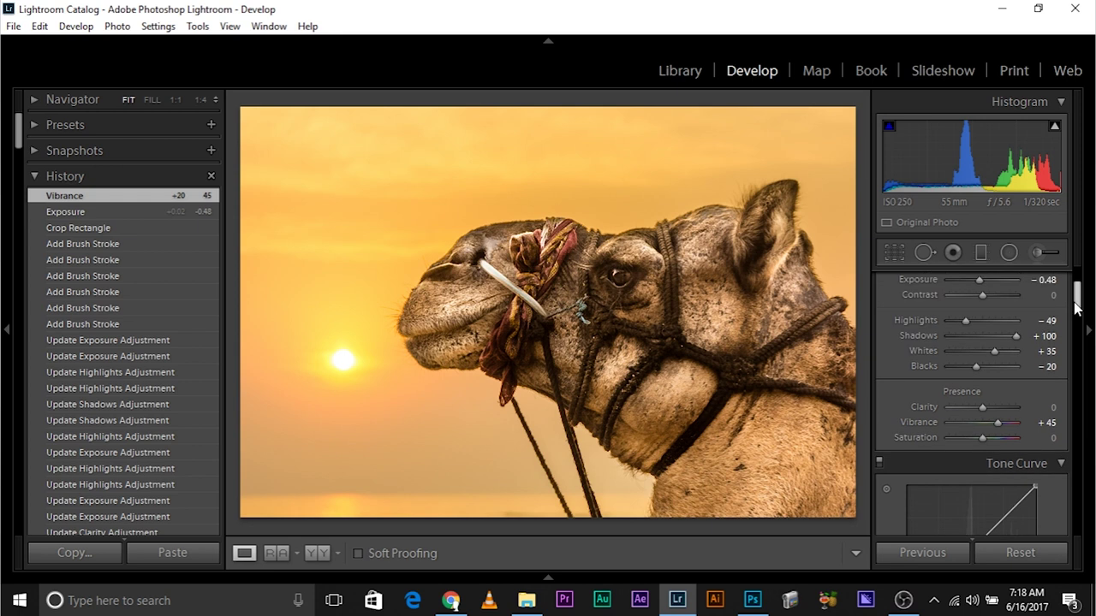
drag(982, 333, 977, 332)
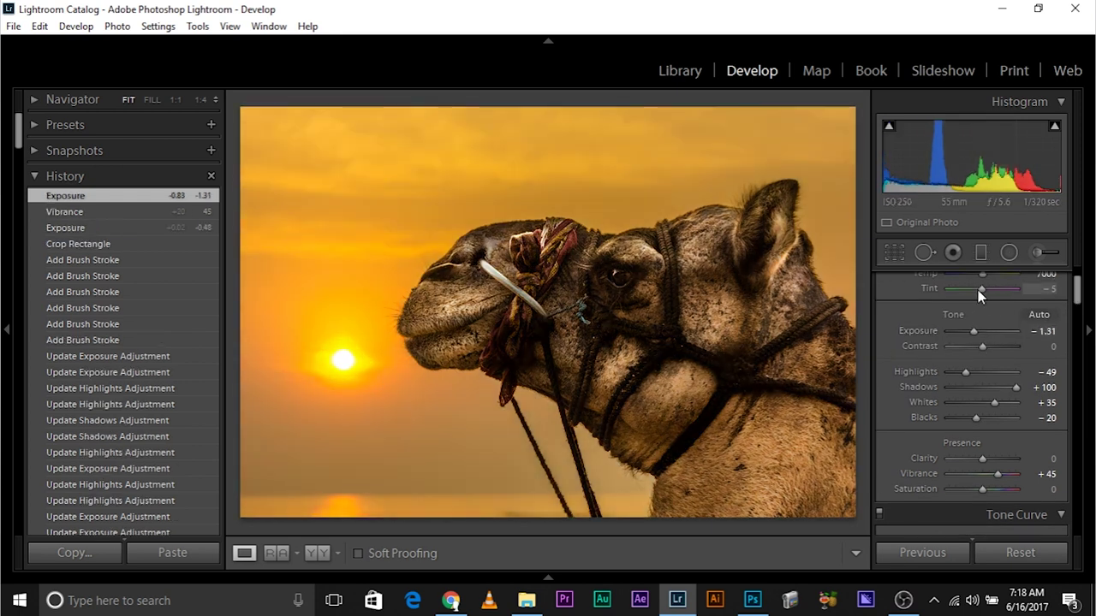
key(Up)
key(Up)
key(Up)
key(Up)
key(Up)
key(Up)
key(Up)
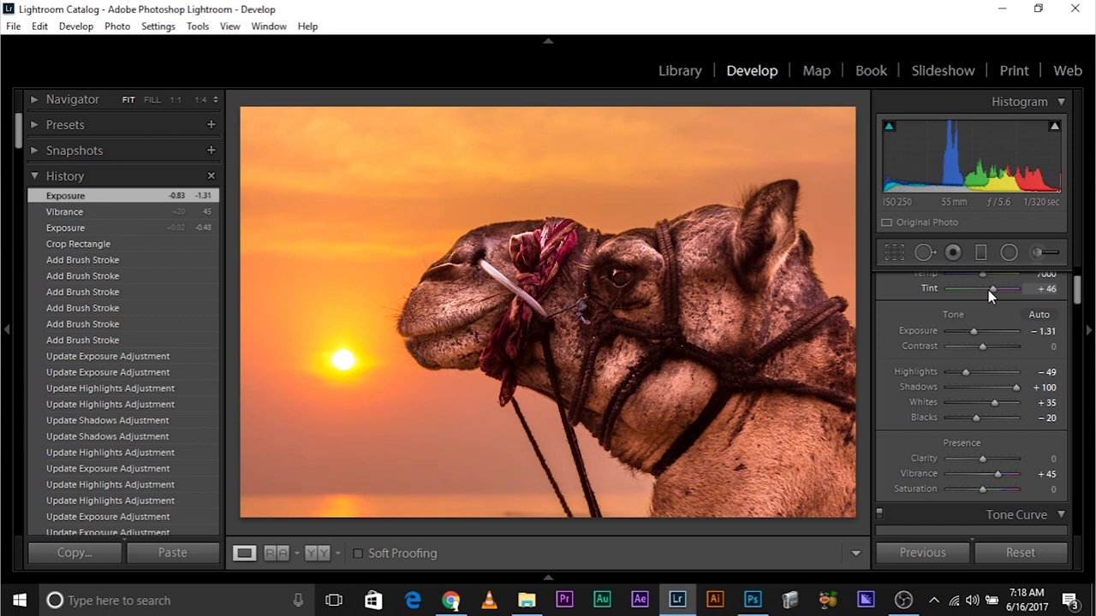
Pull the Tone Curve region Shadows down to -48 and raise Clarity to +24.
drag(1077, 289, 1078, 320)
click(1054, 462)
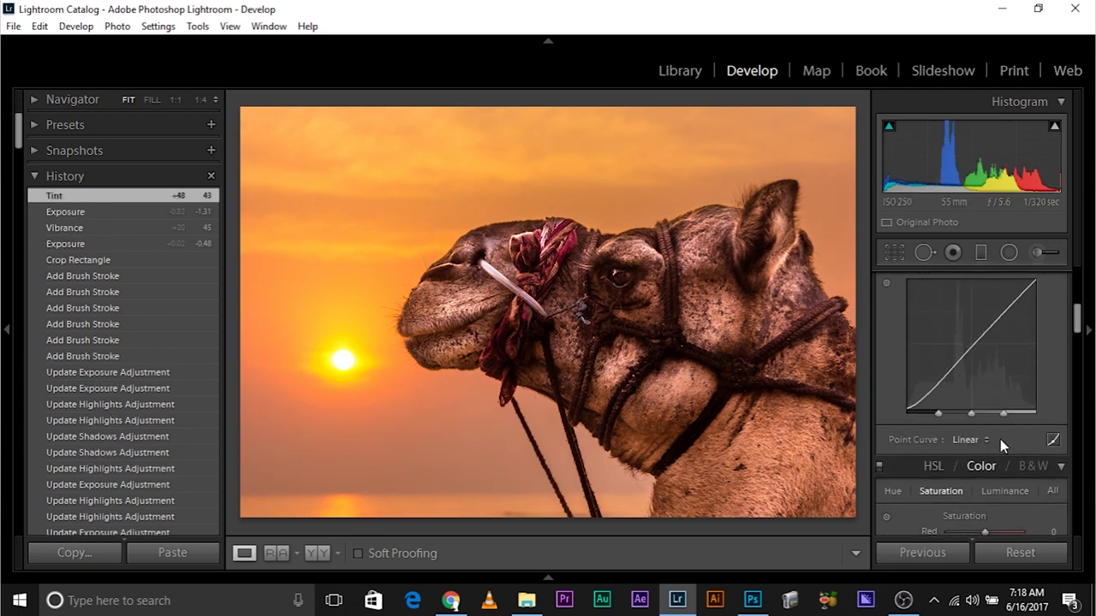
drag(983, 499, 961, 500)
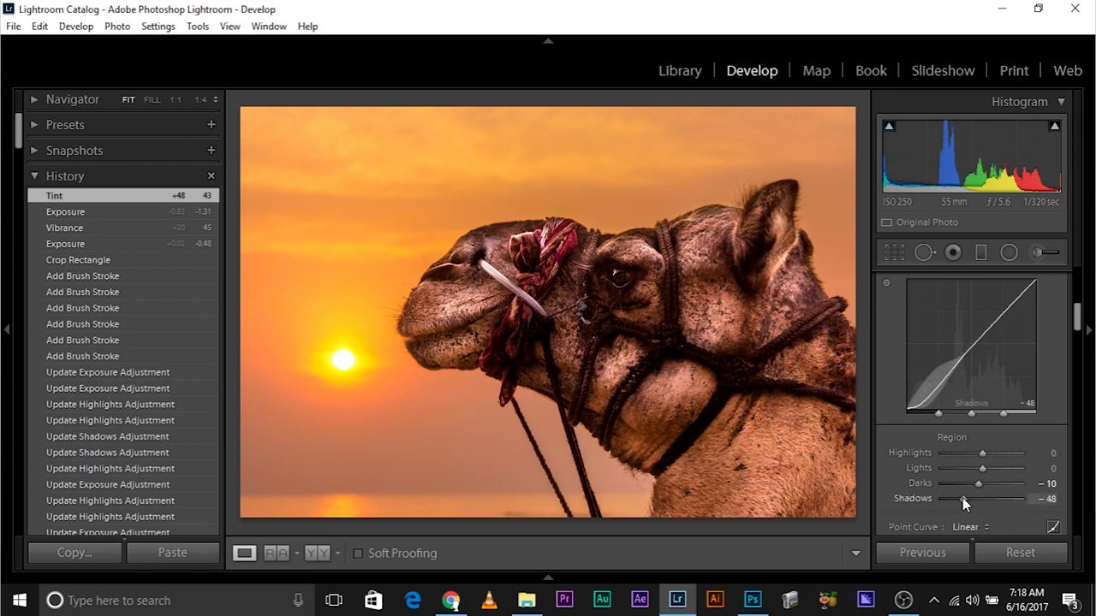
scroll(984, 367, up, 5)
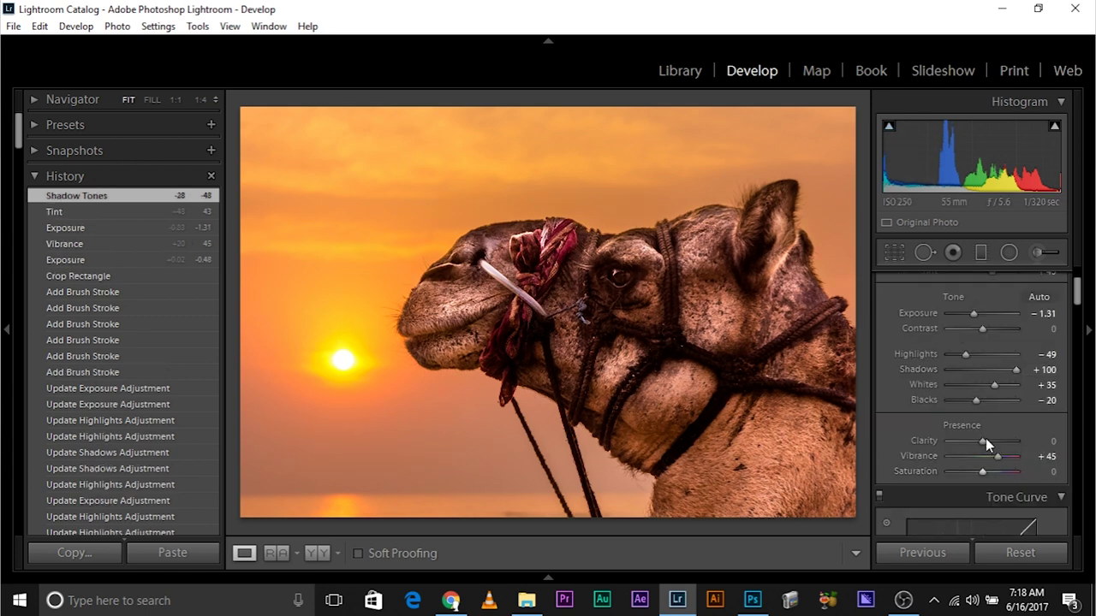
drag(983, 442, 992, 442)
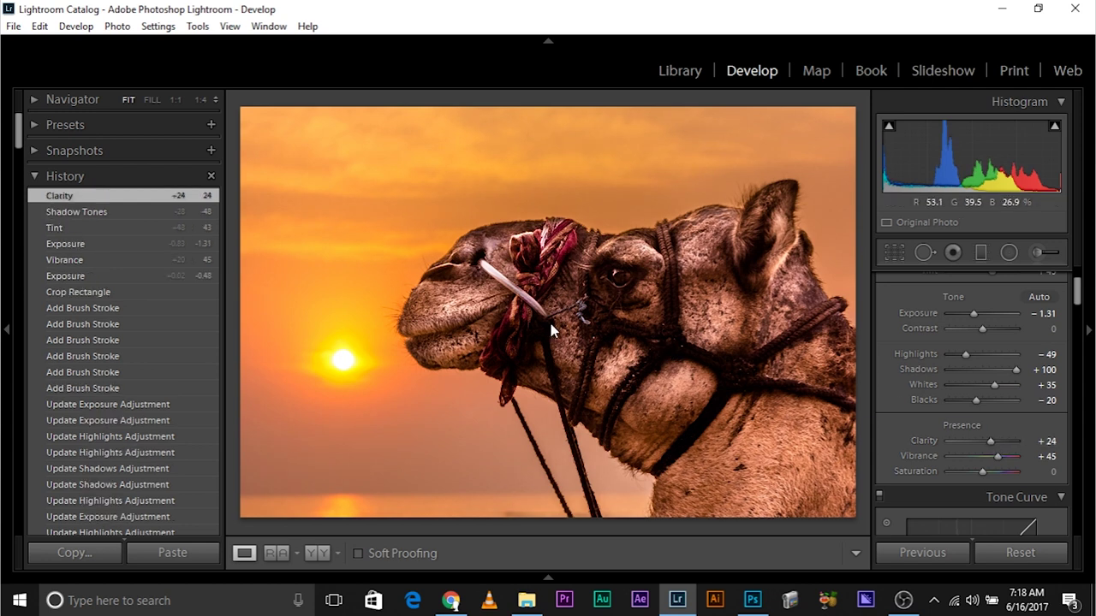
scroll(1048, 385, up, 2)
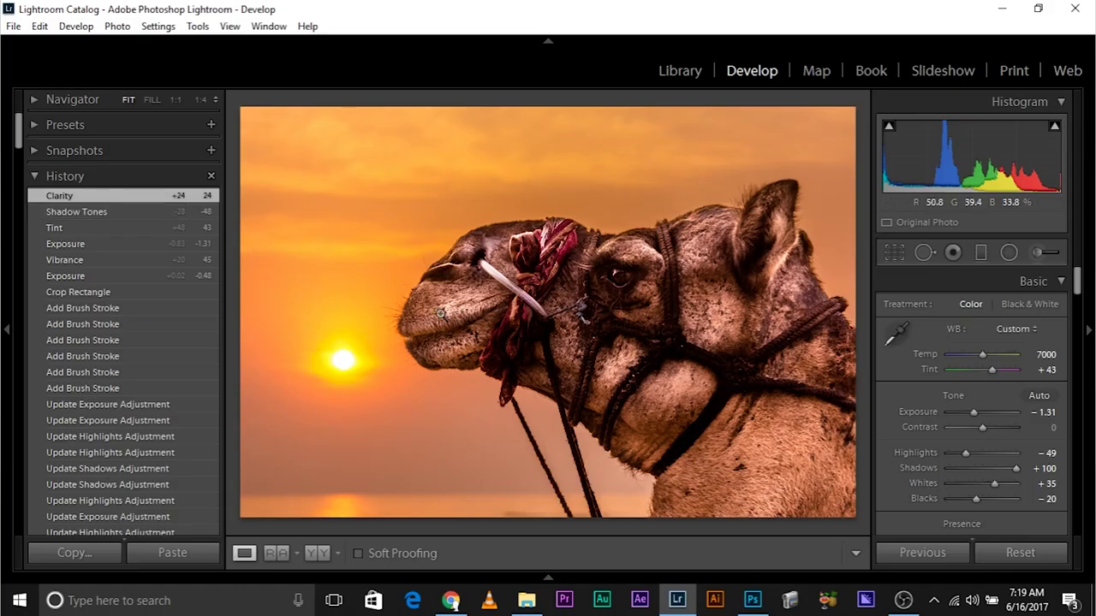
click(210, 153)
Save the current warm edit as a snapshot named COLORFUL.
click(210, 151)
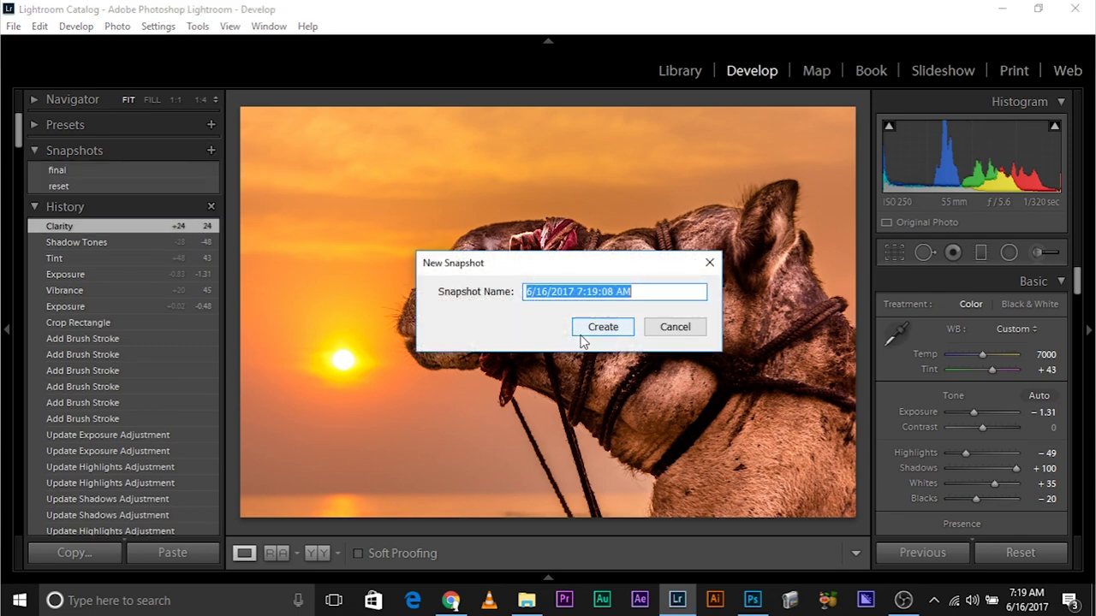
text(COLORFUL)
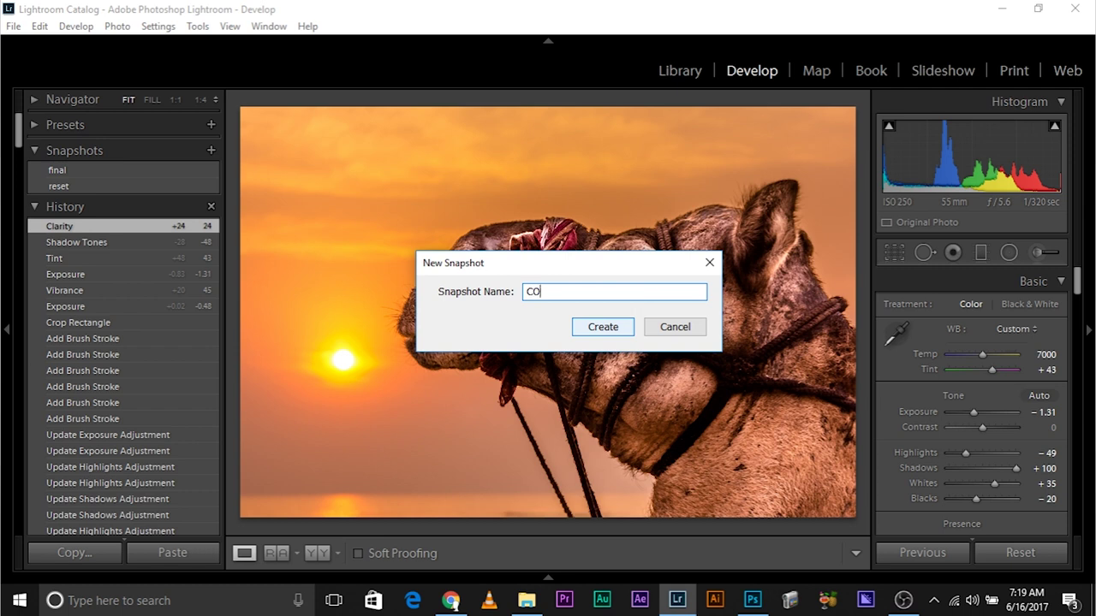
click(603, 328)
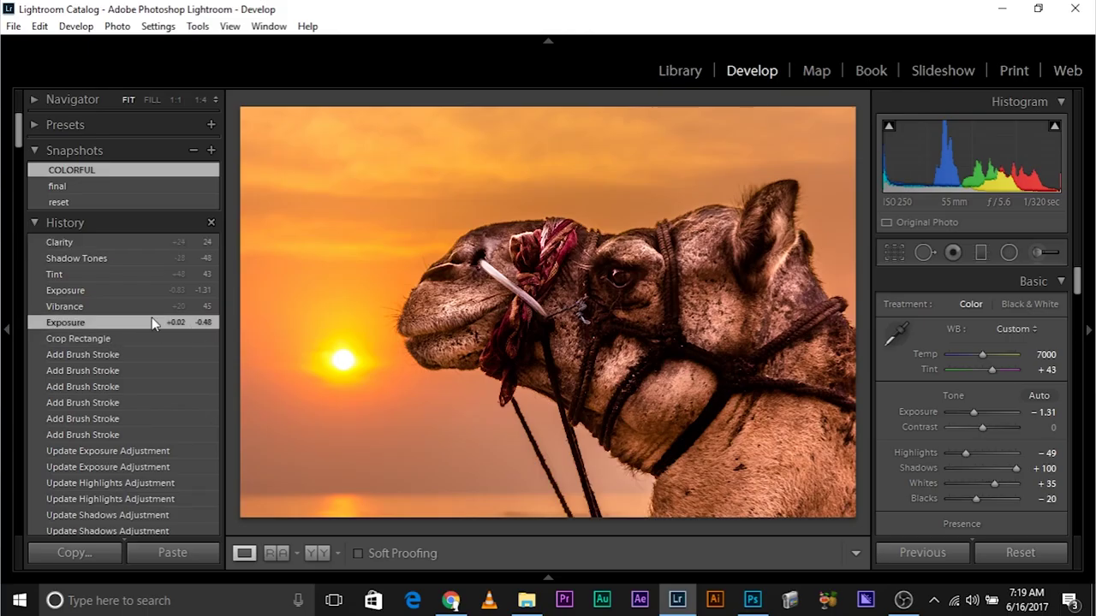
Save the earlier paler Exposure state as snapshot NORMAL, then preview both snapshots.
click(128, 323)
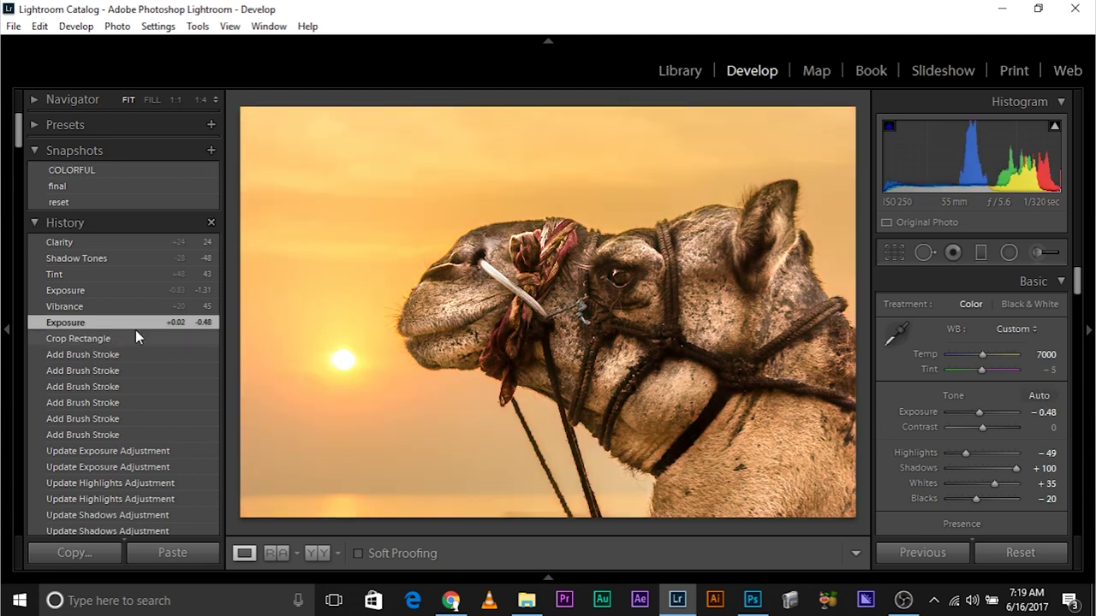
click(211, 152)
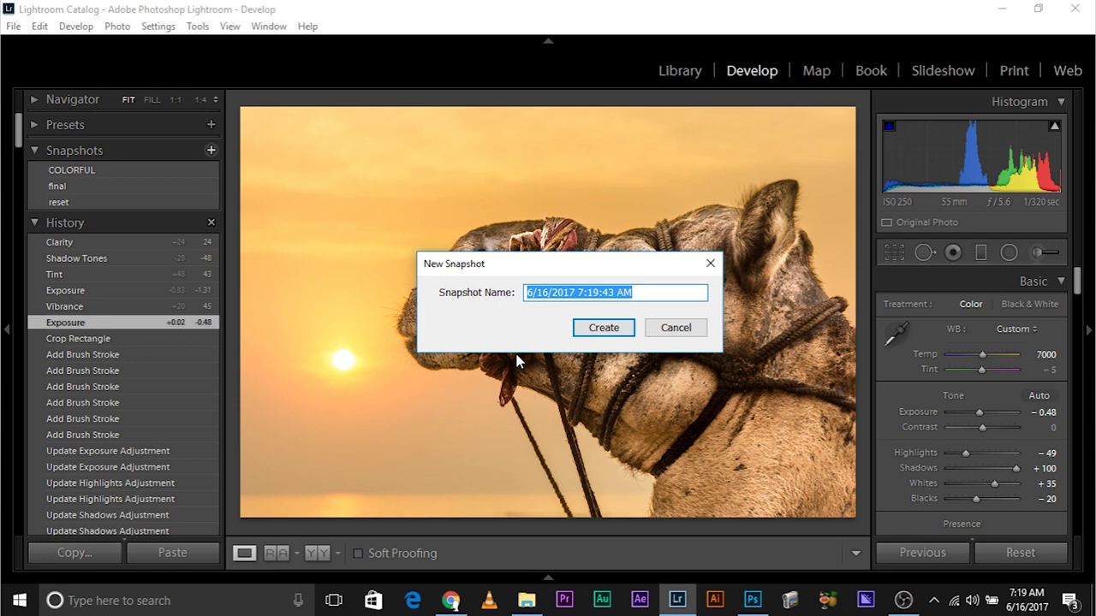
text(NORMAL)
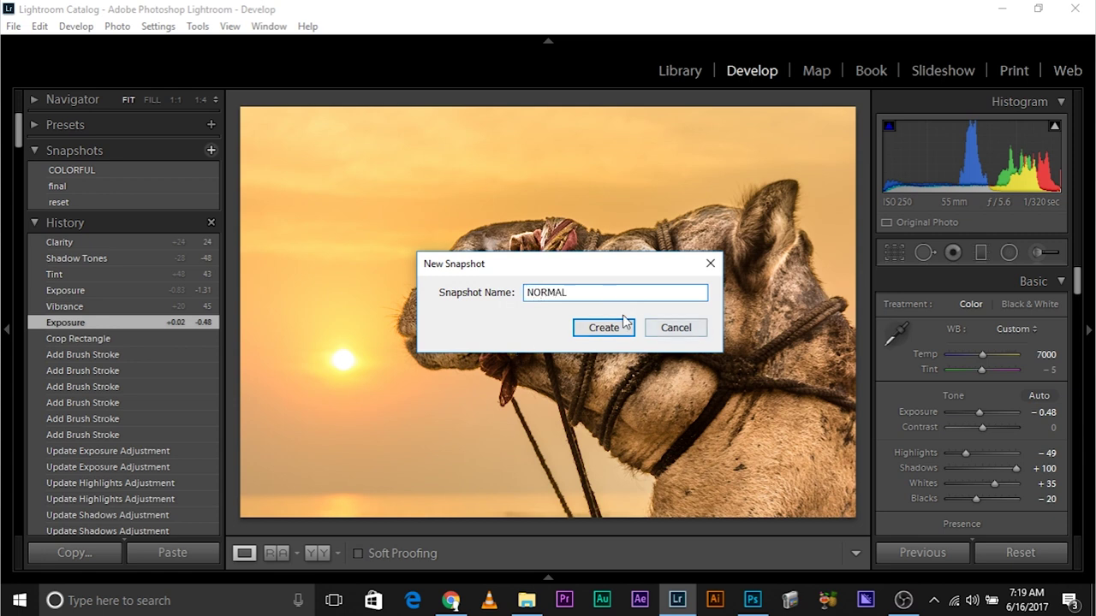
click(607, 327)
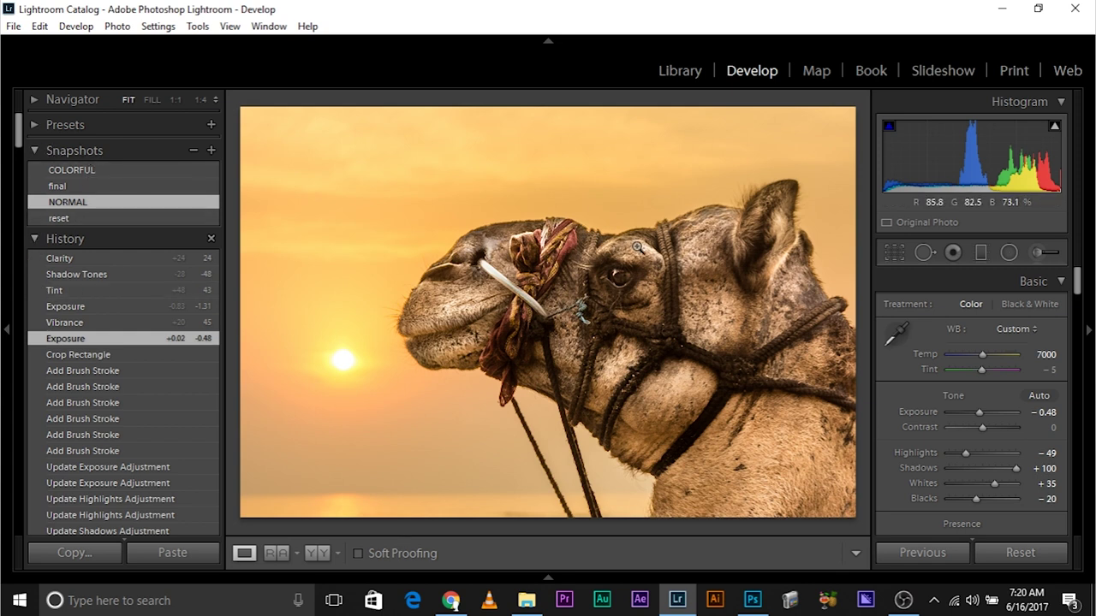
click(77, 169)
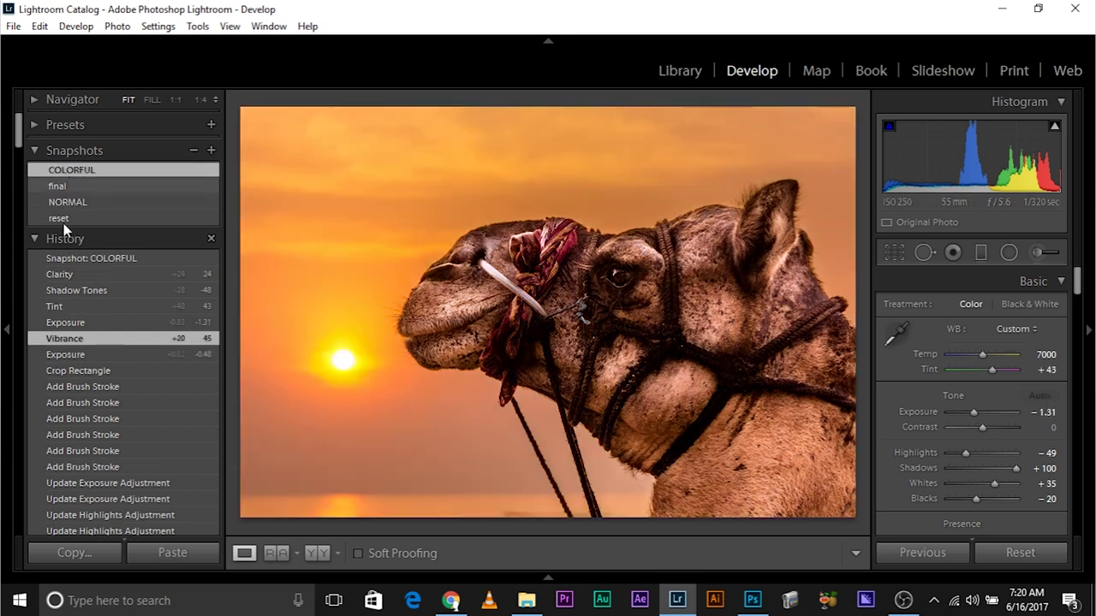
click(67, 202)
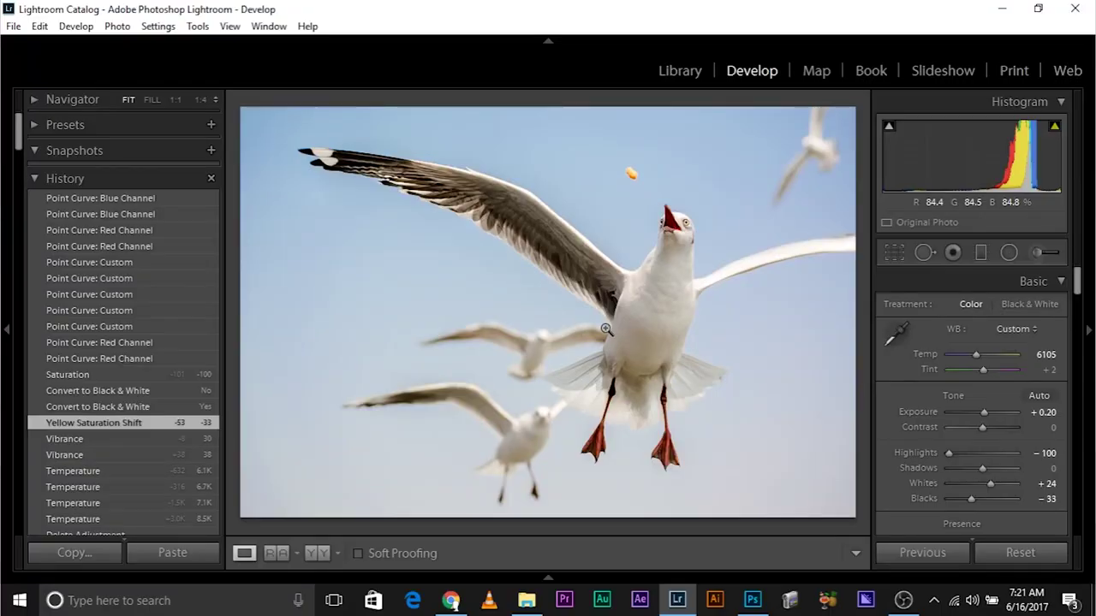
Select the Adjustment Brush pin on the seagull's wing to show its Clarity 100 mask.
click(1036, 252)
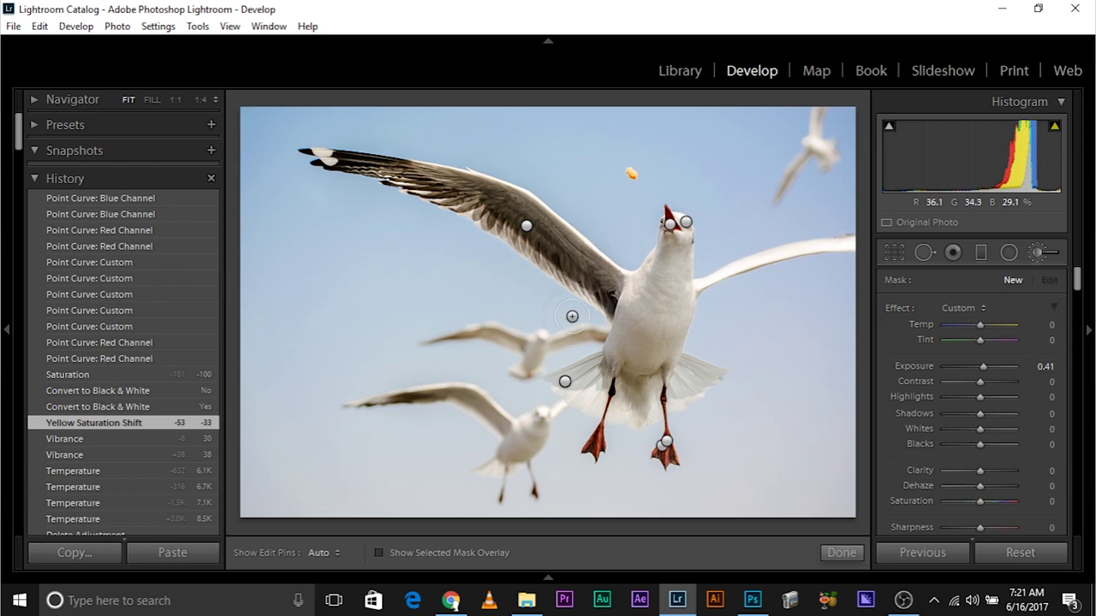
click(565, 385)
scroll(976, 447, down, 3)
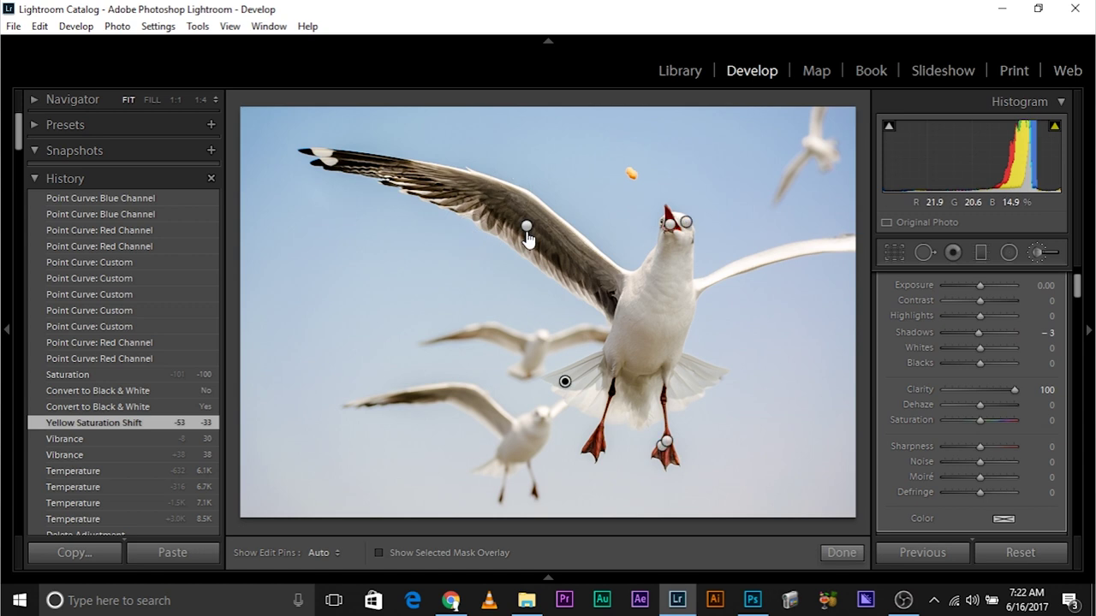
mouse_move(527, 233)
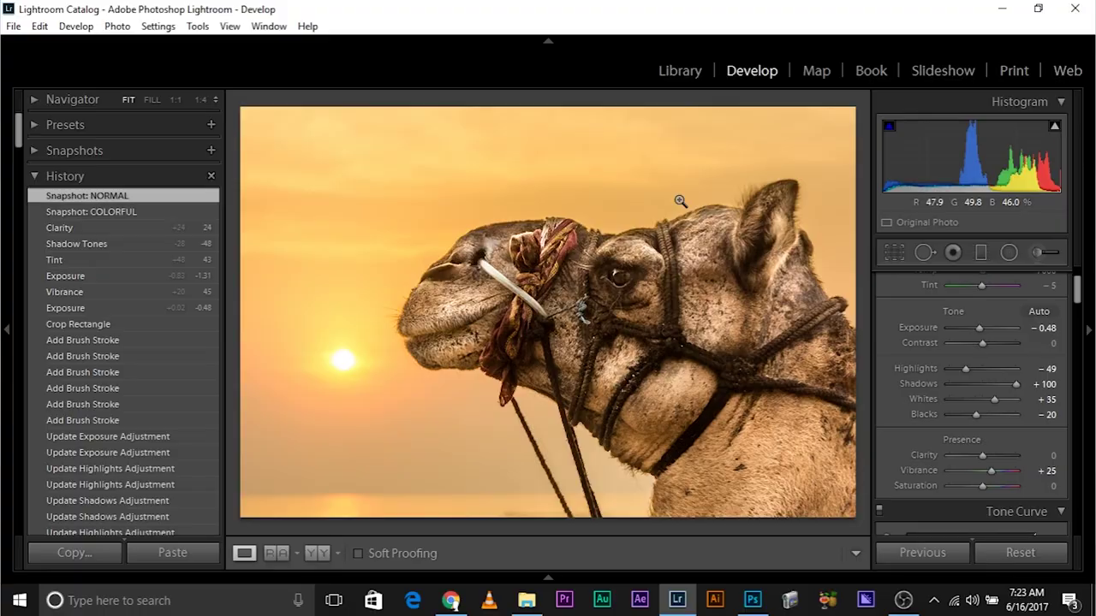
Return the camel photo to its Import history state and set Exposure to +1.31.
scroll(144, 403, down, 20)
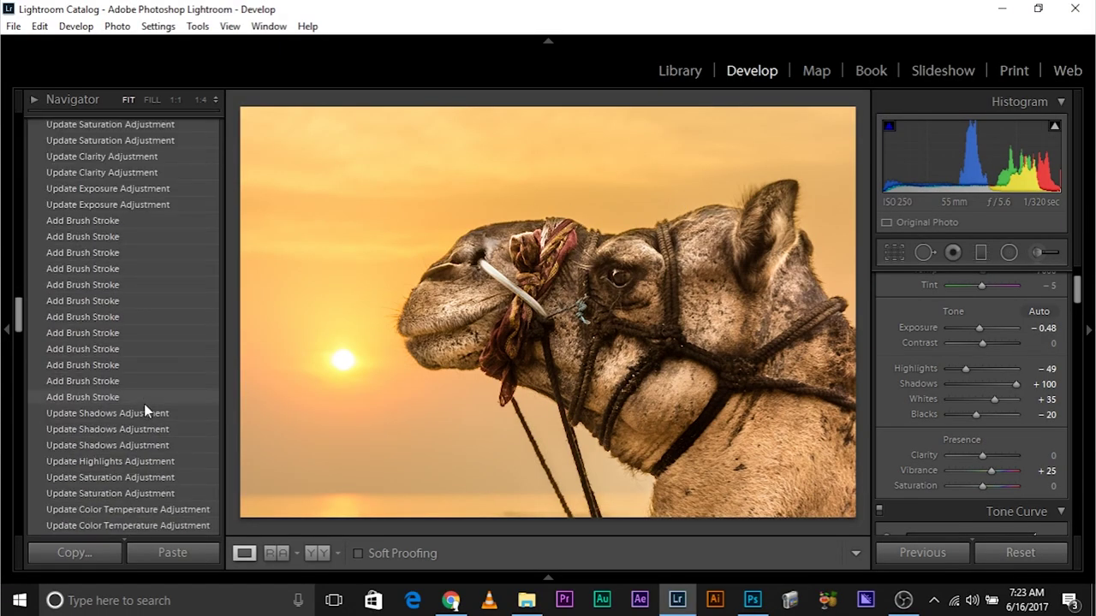
scroll(144, 403, down, 15)
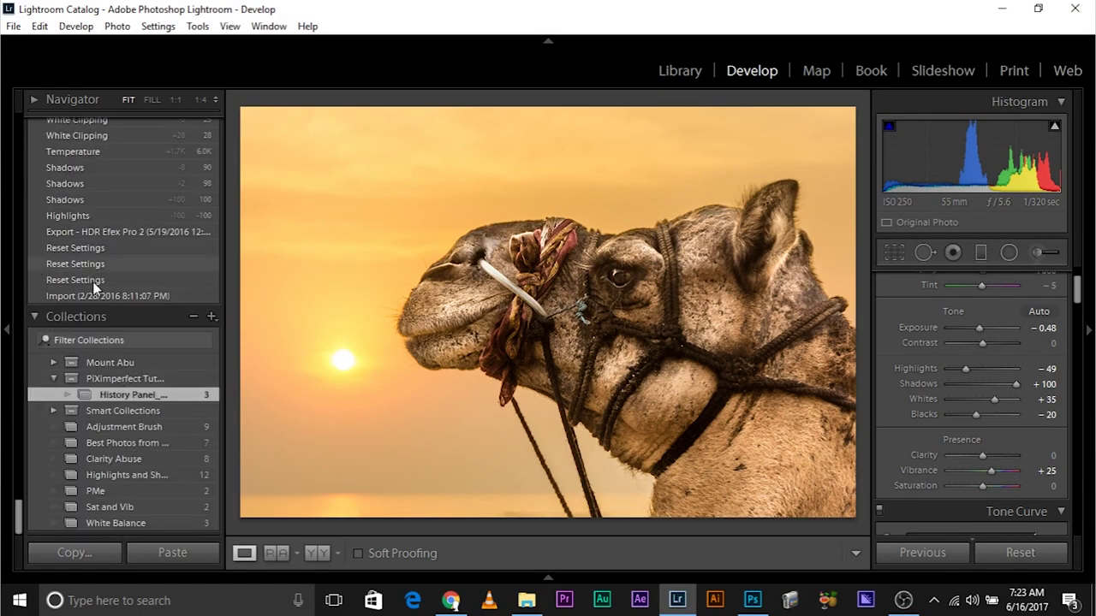
click(74, 295)
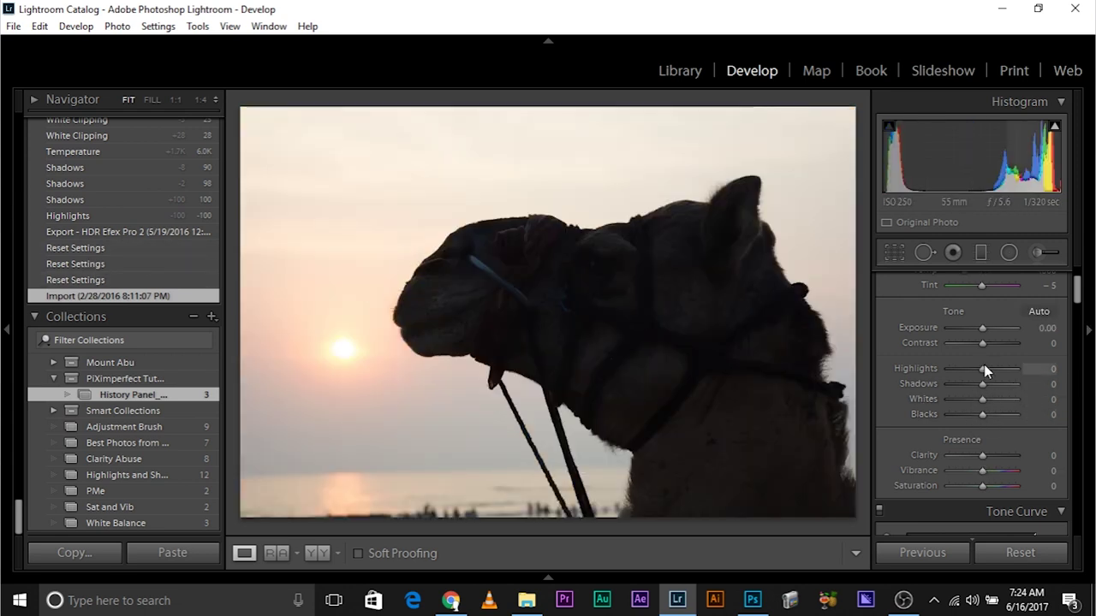
click(990, 327)
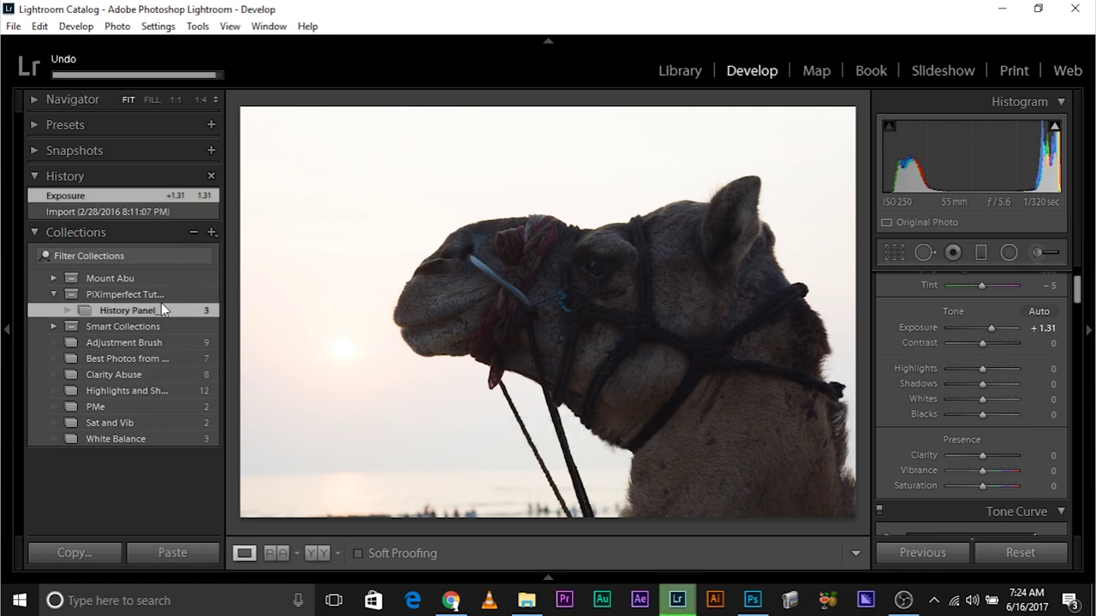
Undo the Exposure +1.31 edit to bring back the full earlier history and both snapshots.
click(108, 290)
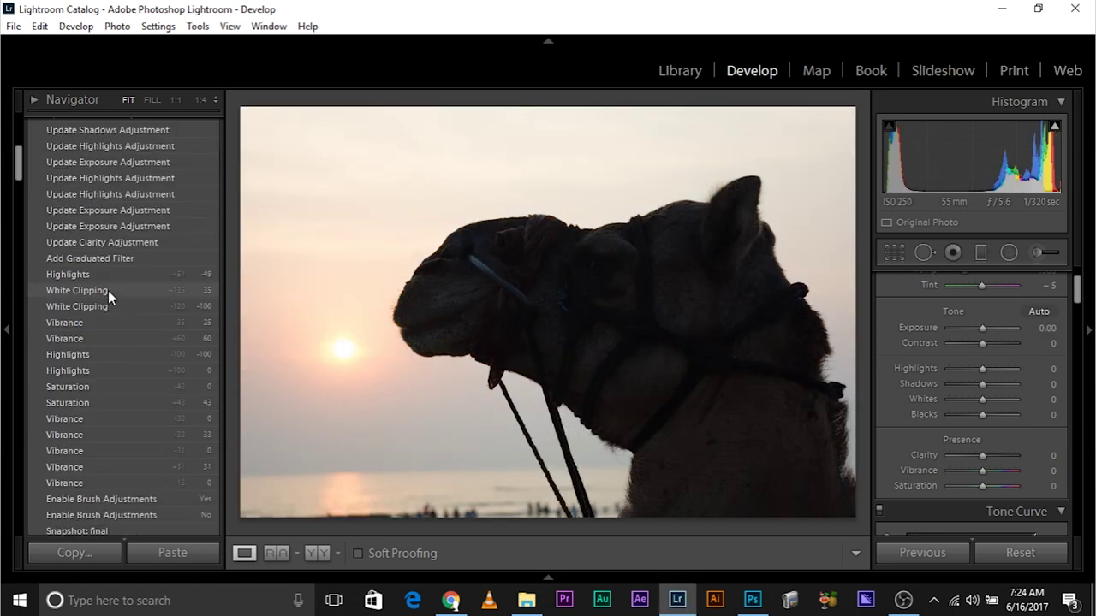
scroll(107, 290, up, 5)
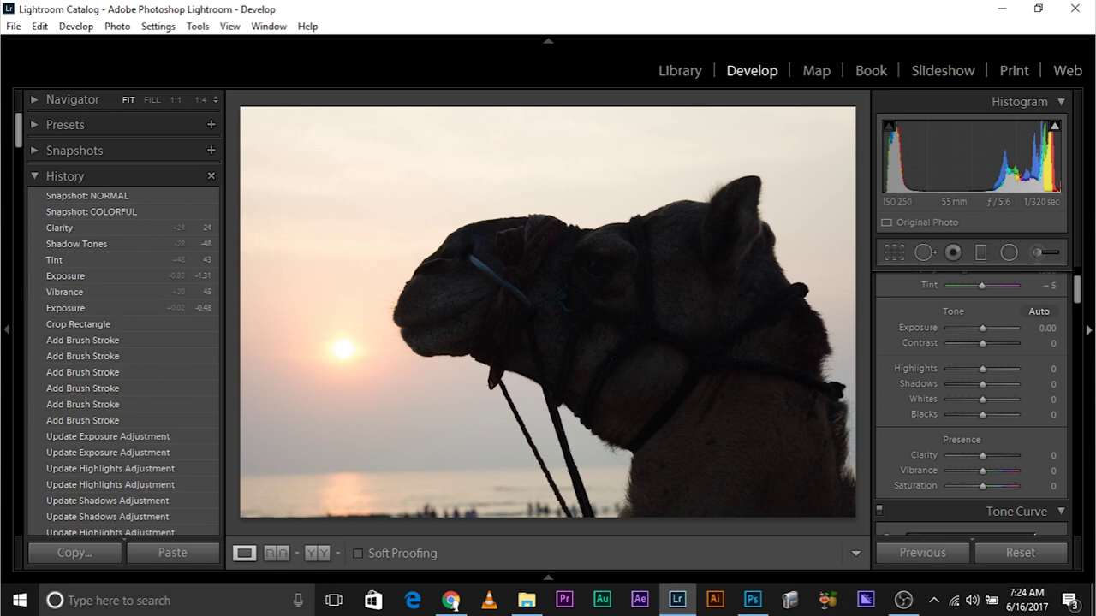